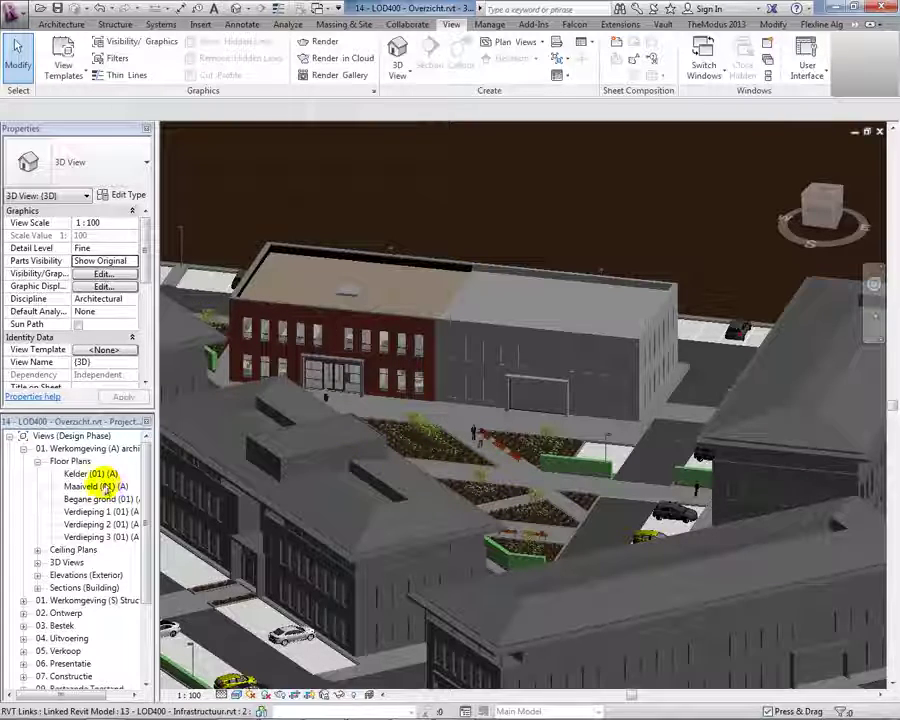
# On the Maaiveld plan, place a street-level camera aimed at the building frontage to create 3D View 2
pyautogui.doubleClick(104, 487)
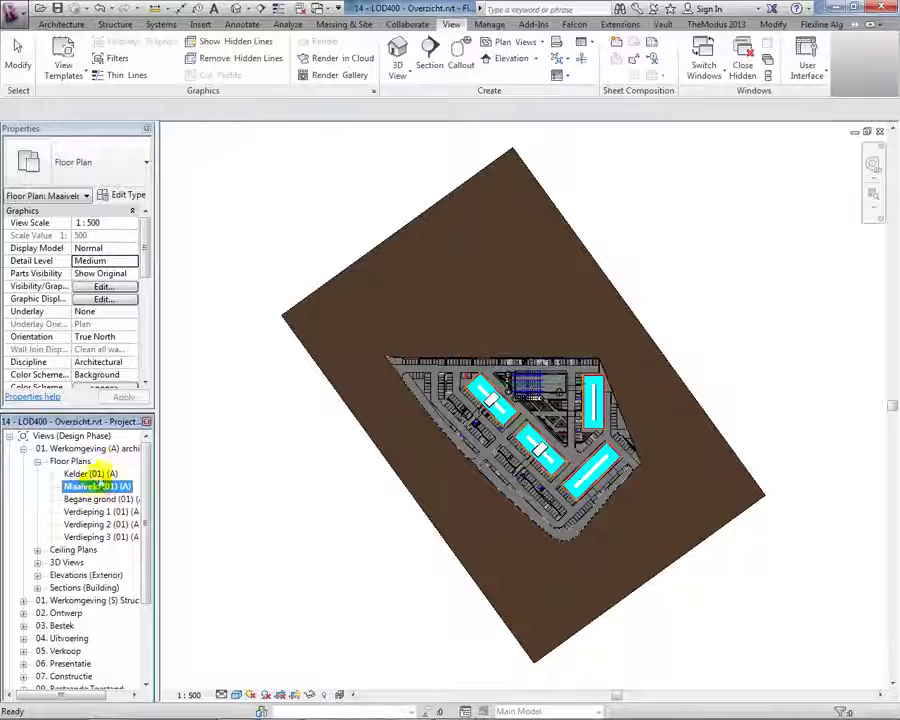
pyautogui.click(408, 81)
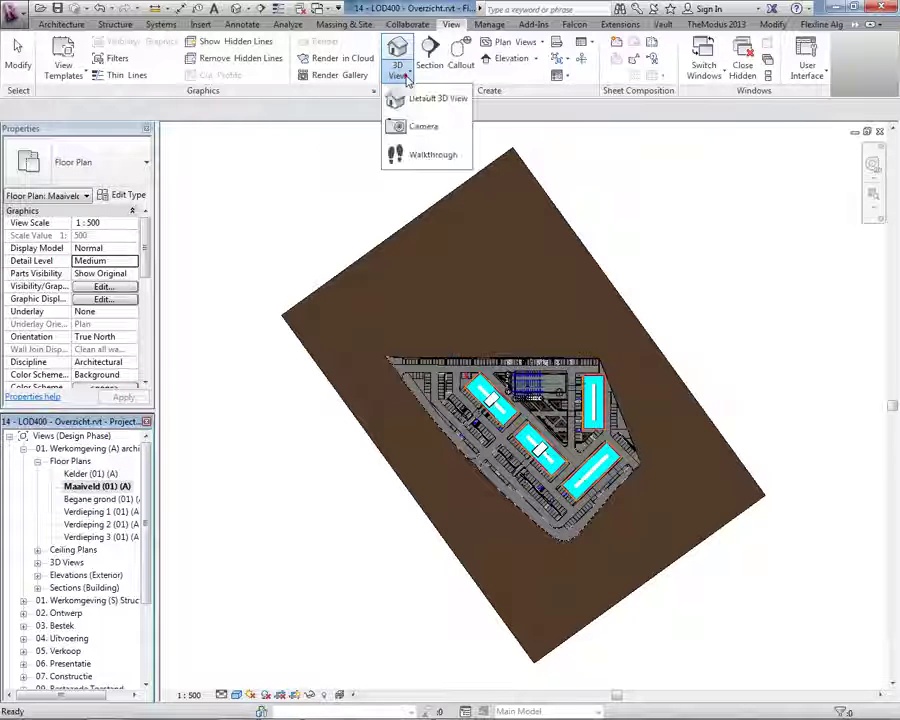
pyautogui.click(418, 130)
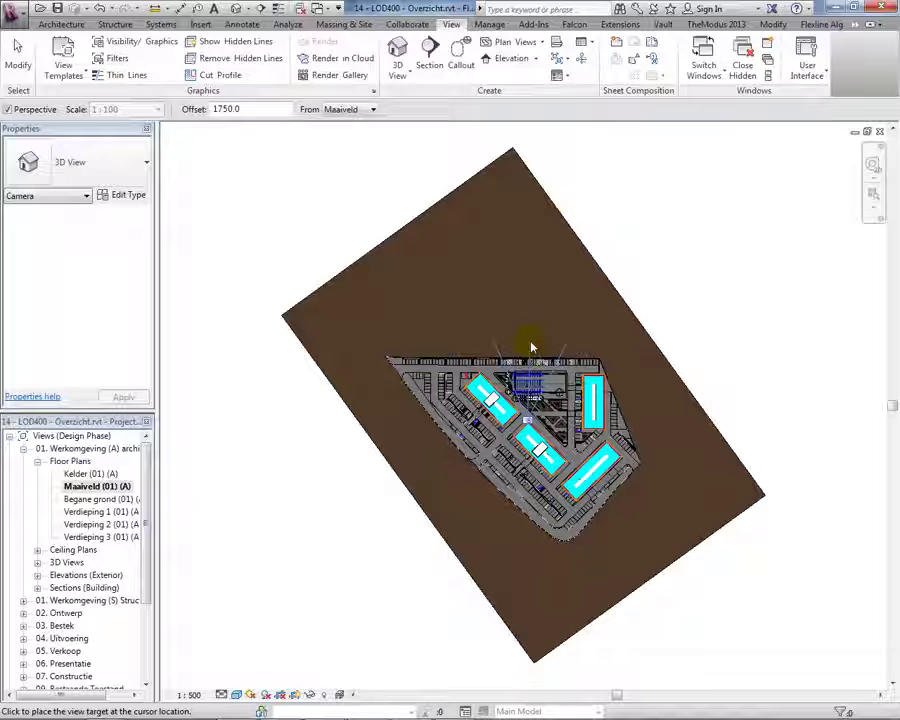
pyautogui.click(532, 347)
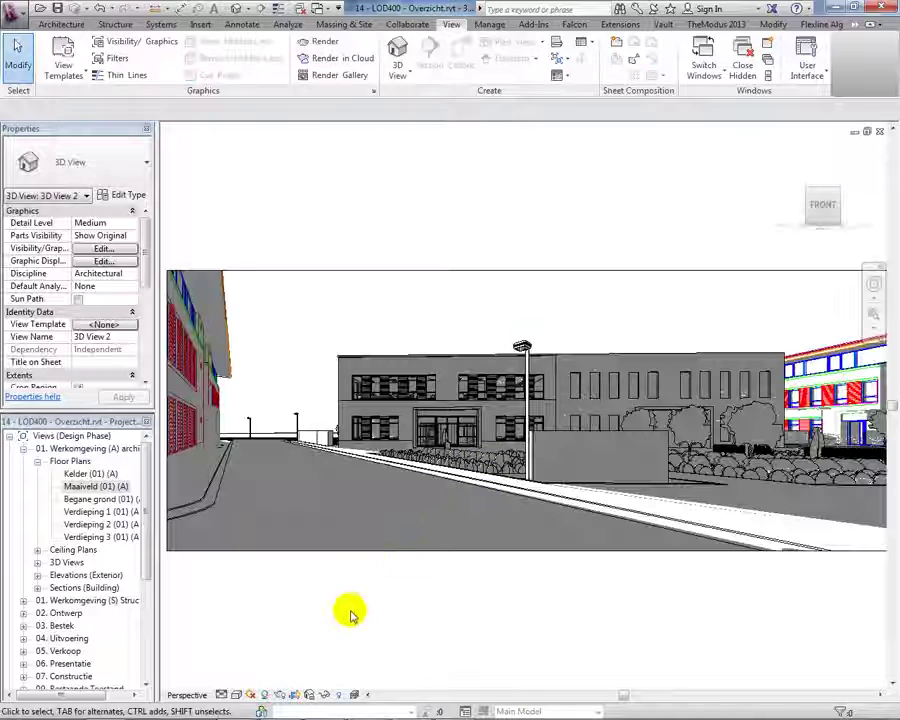
# Set rendering to a region at Draft quality, Screen resolution, Exterior: Sun only lighting, Sky: Few Clouds background
pyautogui.click(280, 694)
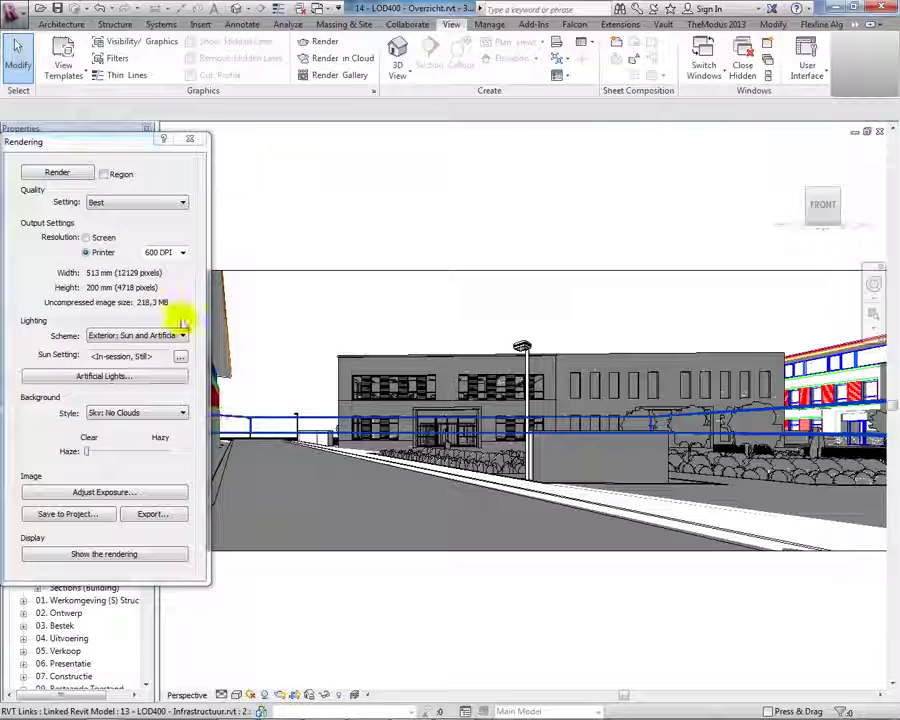
pyautogui.click(105, 175)
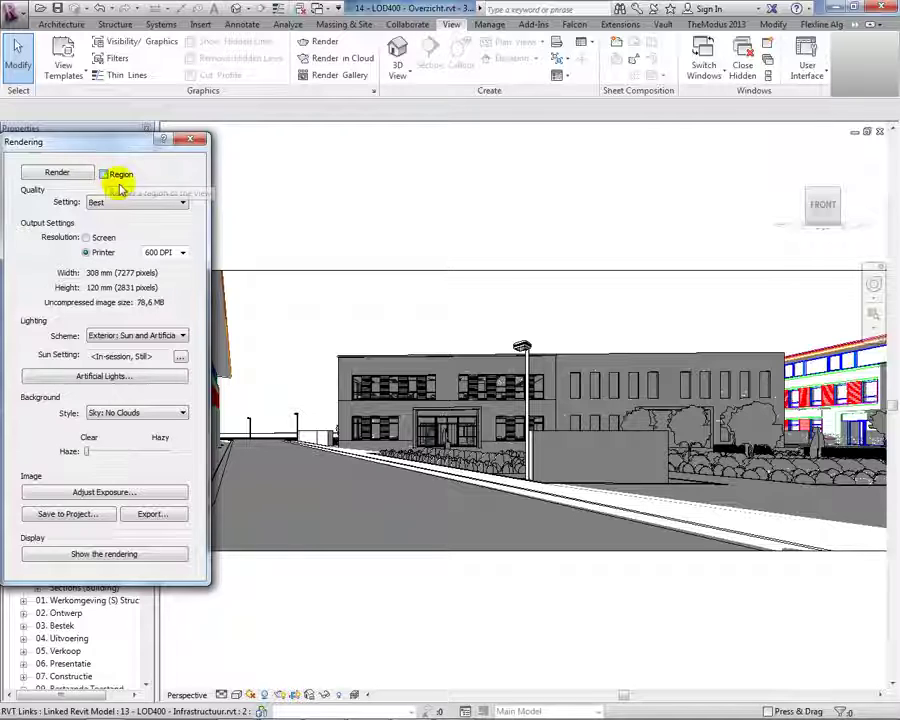
pyautogui.click(131, 203)
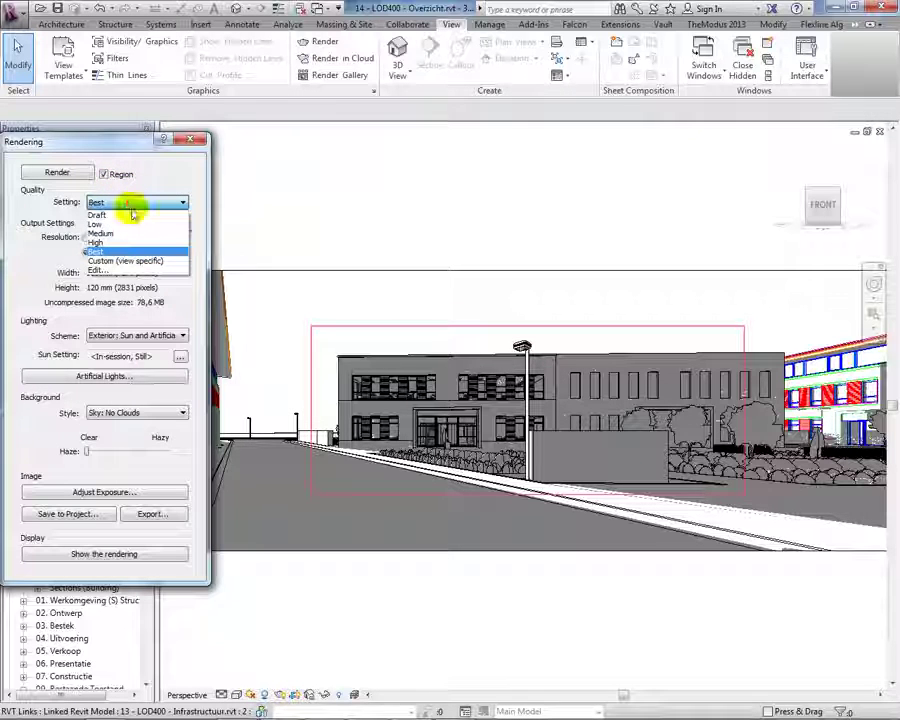
pyautogui.click(128, 216)
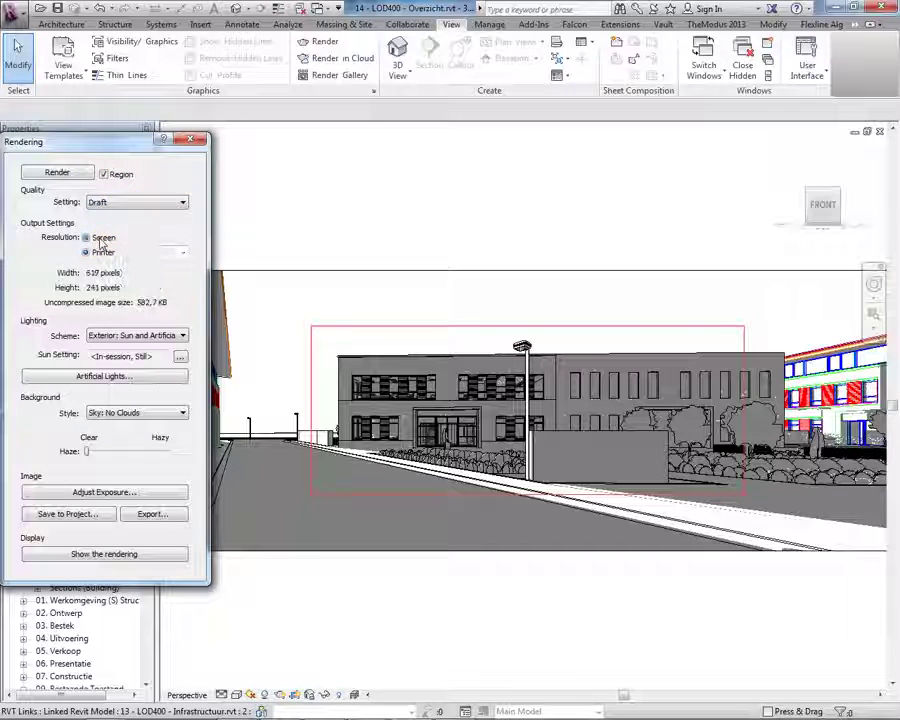
pyautogui.click(127, 340)
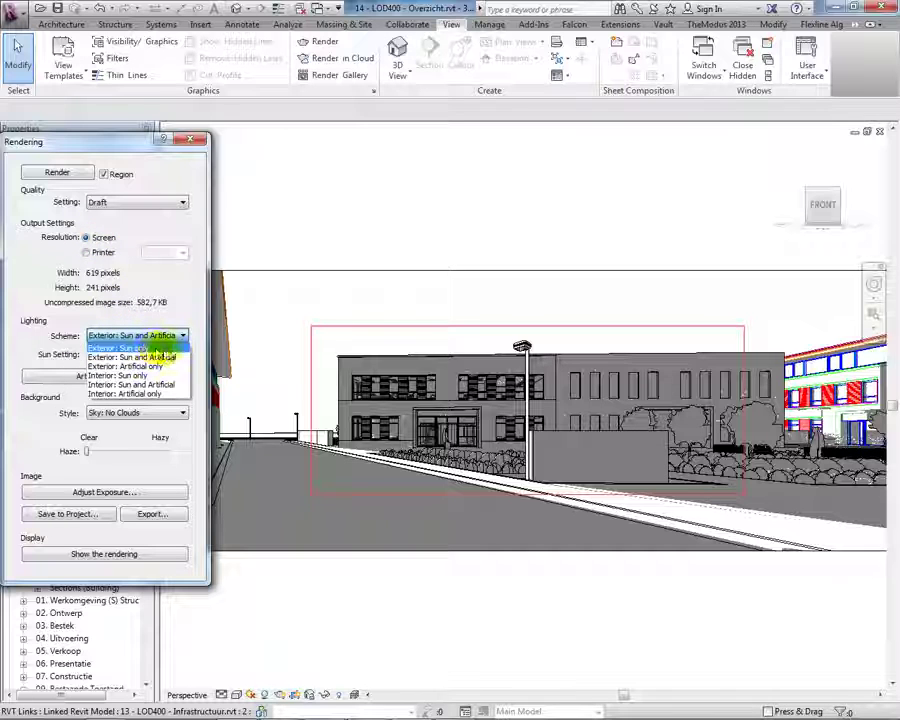
pyautogui.click(168, 348)
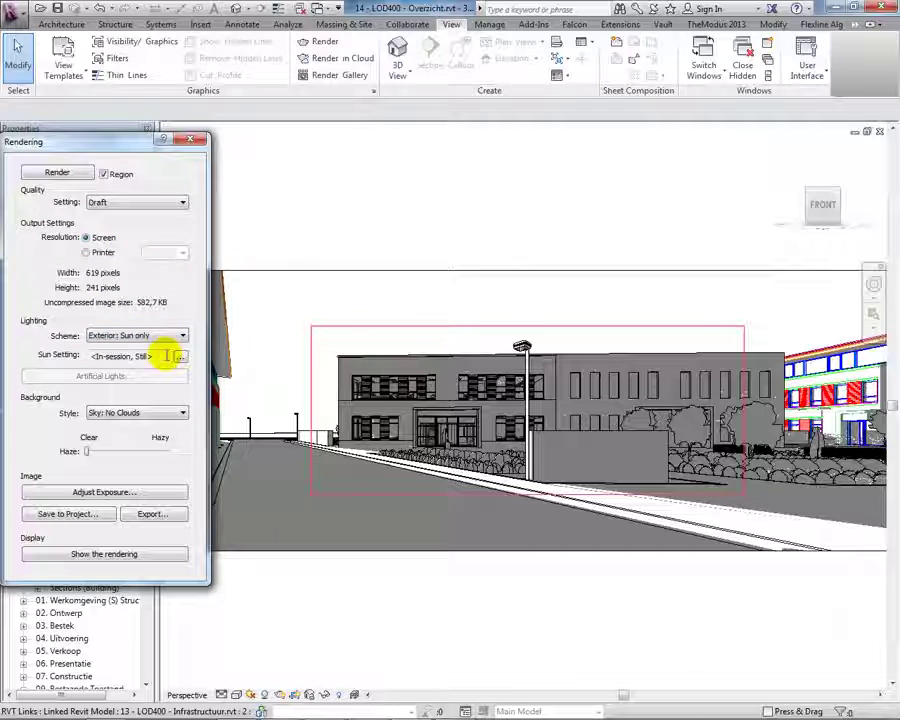
pyautogui.click(163, 414)
pyautogui.click(158, 444)
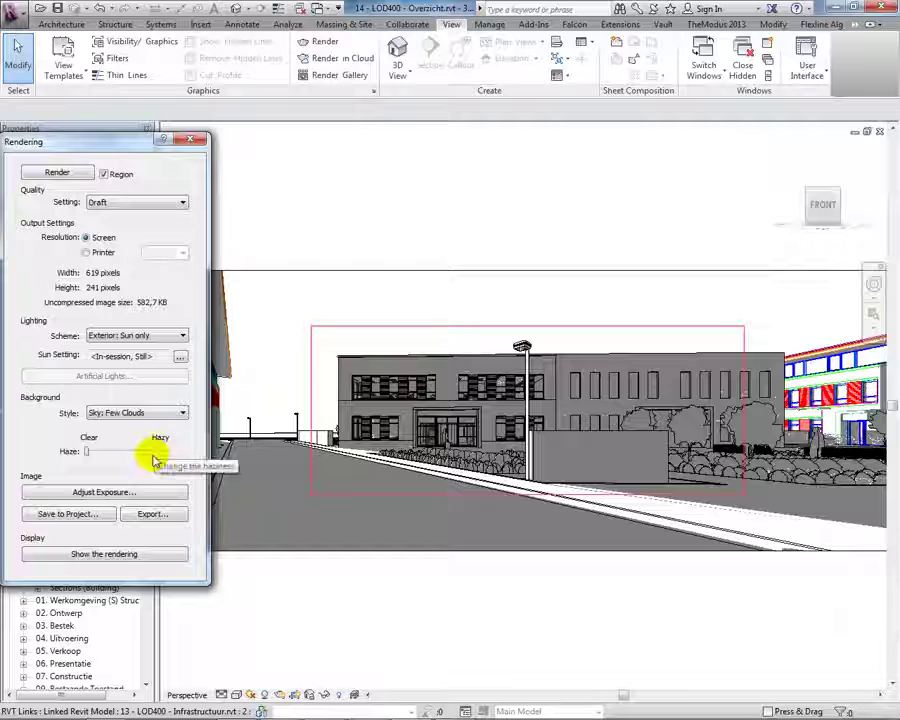
# Render the draft region of the building, then close the Rendering dialog
pyautogui.click(58, 173)
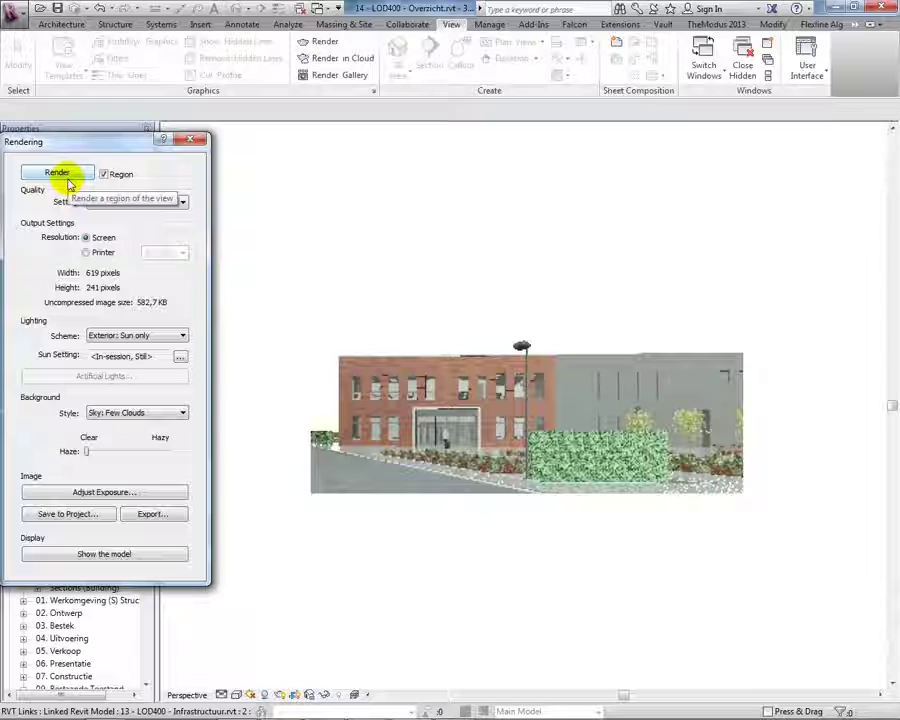
pyautogui.click(187, 140)
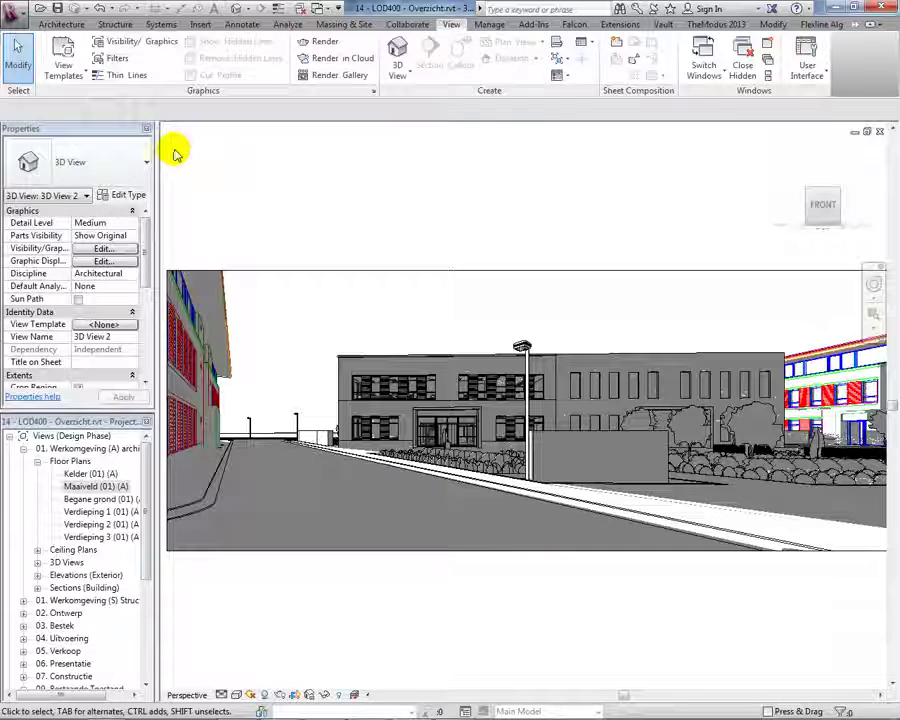
# Set rendering to High quality, Printer 600 DPI resolution, and Exterior: Artificial only lighting
pyautogui.click(279, 694)
pyautogui.click(140, 203)
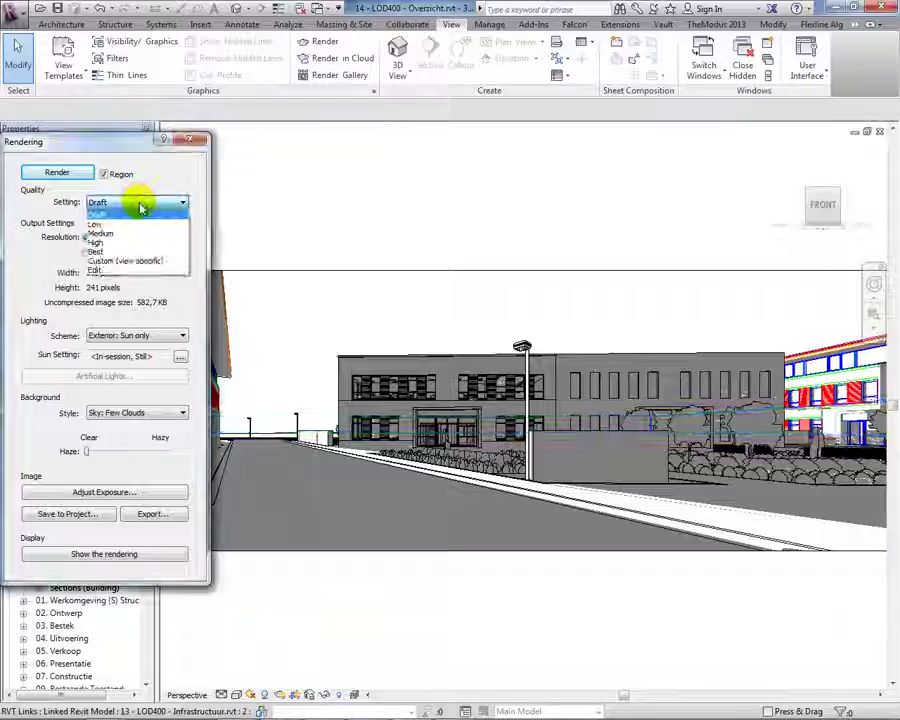
pyautogui.click(95, 242)
pyautogui.click(86, 252)
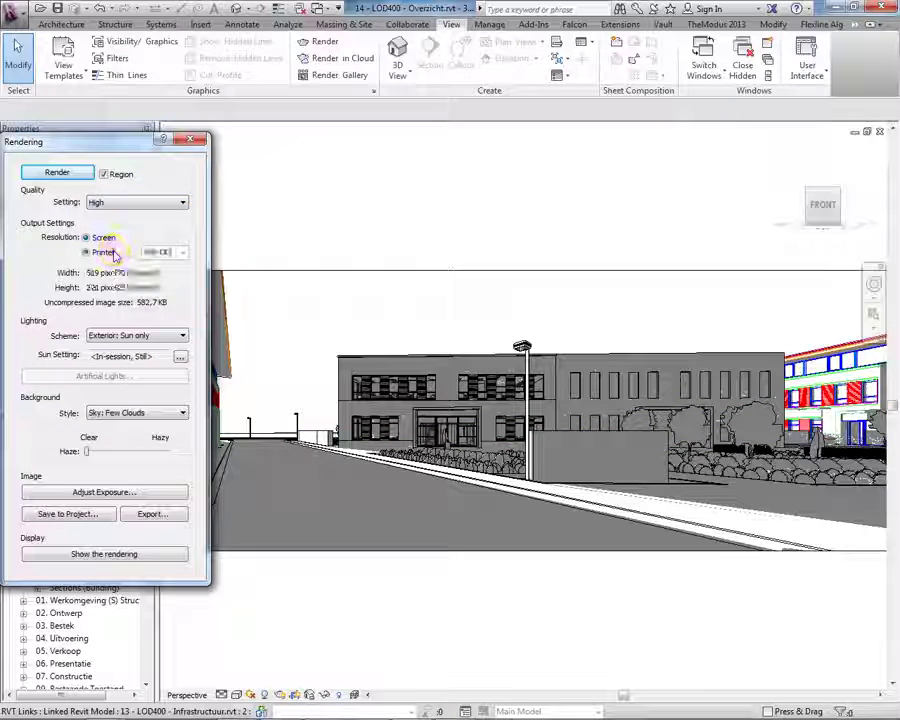
pyautogui.click(140, 335)
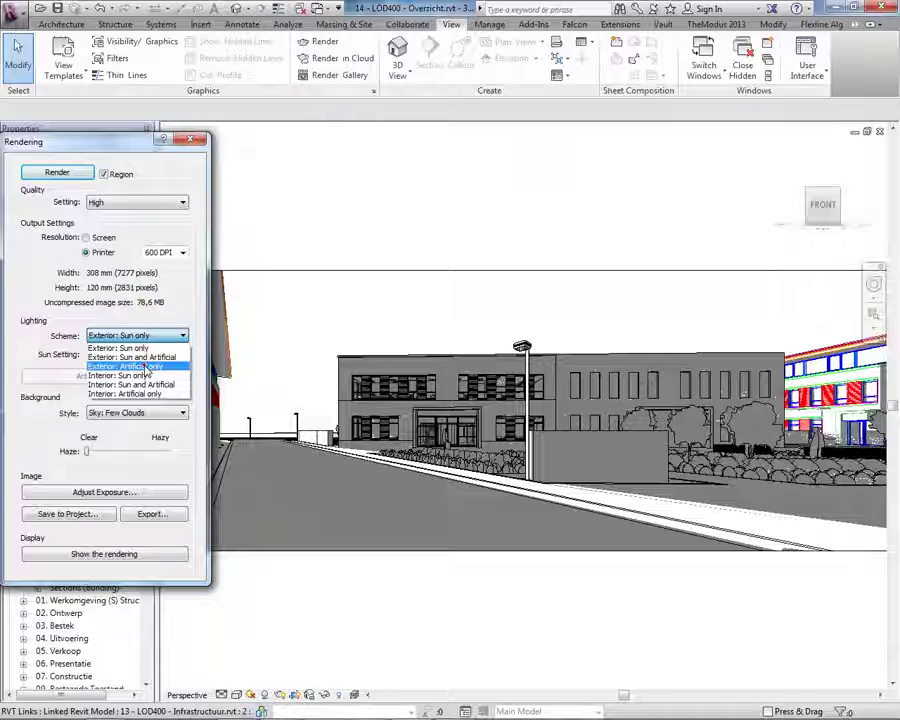
pyautogui.click(140, 365)
# Use the Nachtlucht.jpg night-sky image as the render background
pyautogui.click(181, 413)
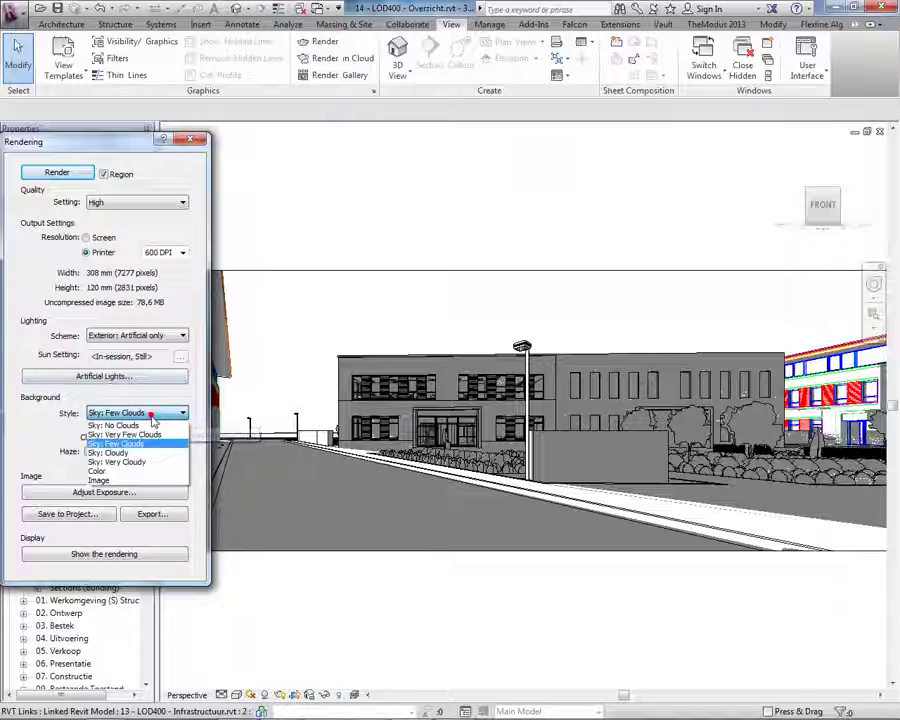
pyautogui.click(136, 483)
pyautogui.click(134, 480)
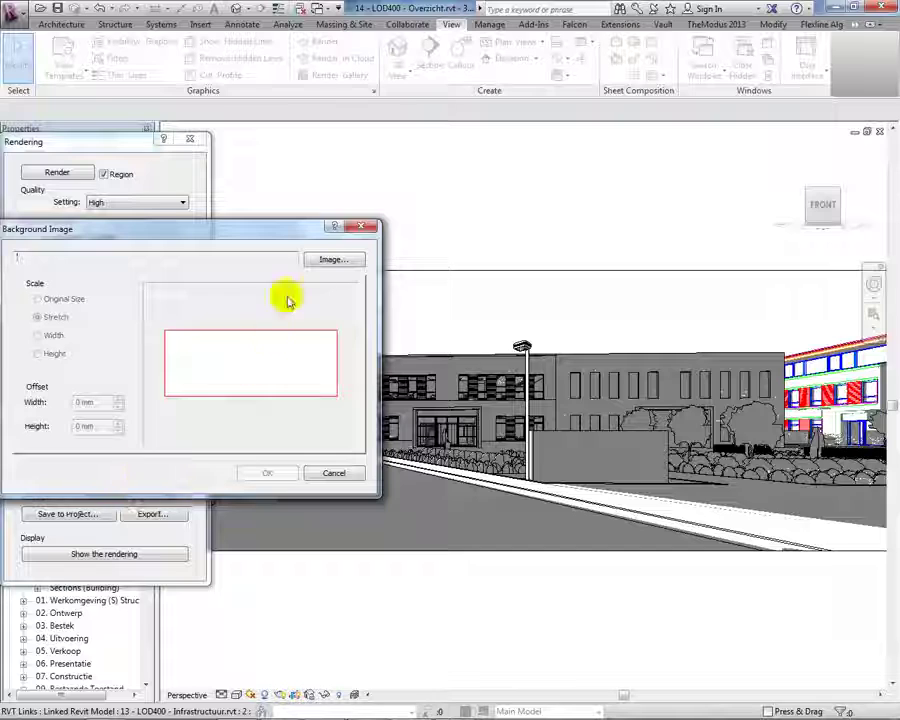
pyautogui.click(340, 260)
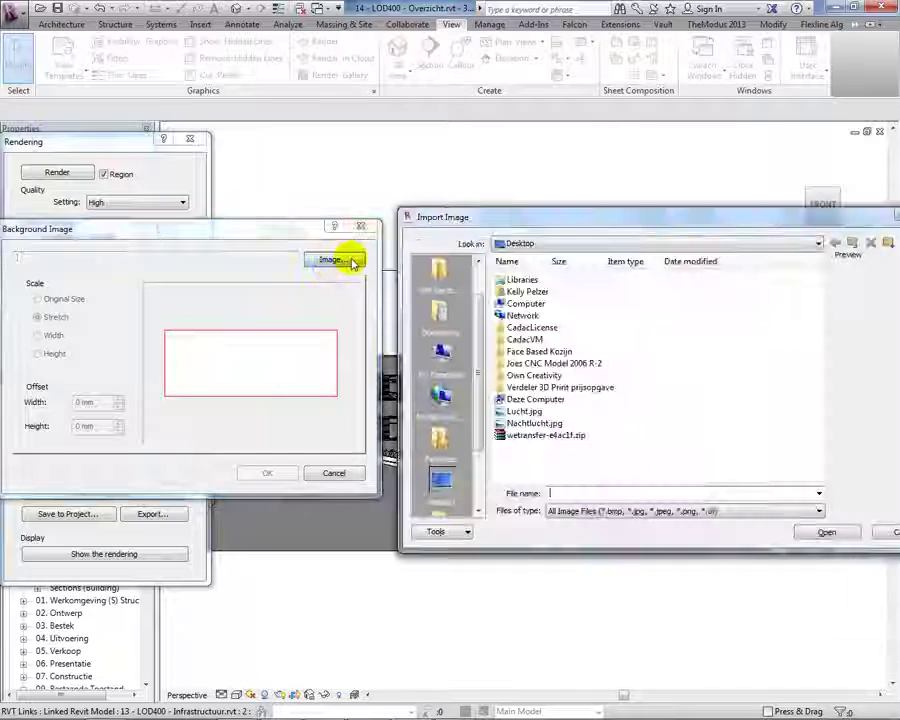
pyautogui.click(522, 423)
pyautogui.click(828, 533)
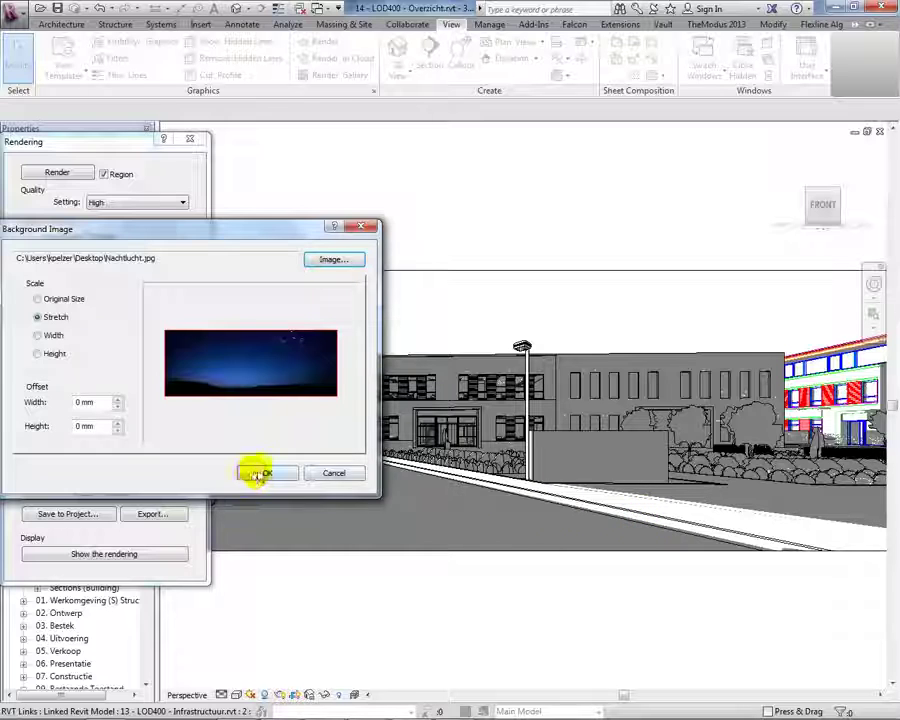
pyautogui.click(259, 472)
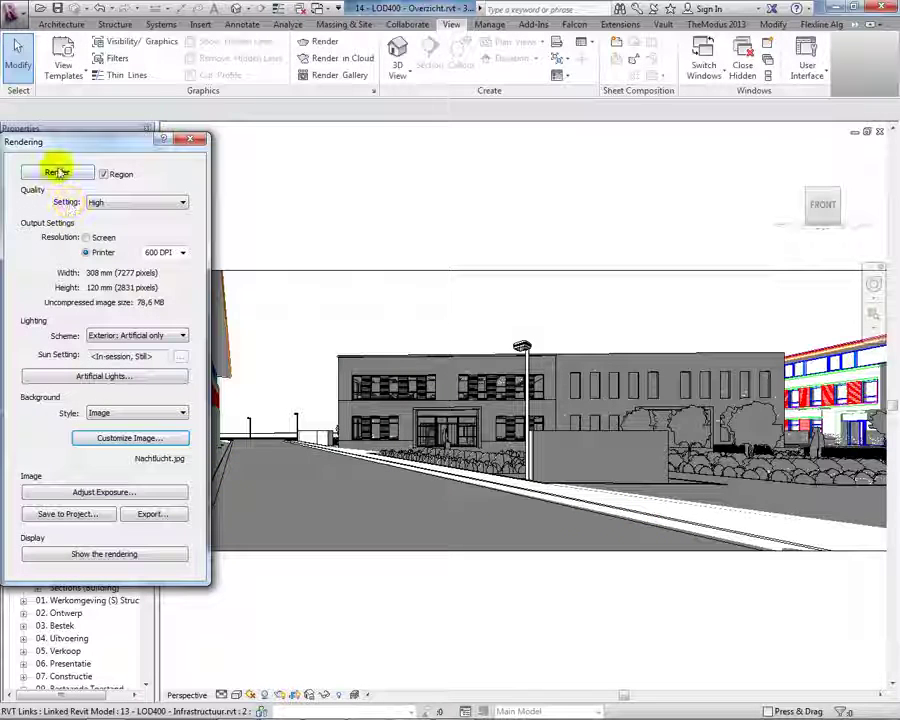
# Close the Rendering dialog and show the default {3D} aerial overview of the site
pyautogui.click(105, 175)
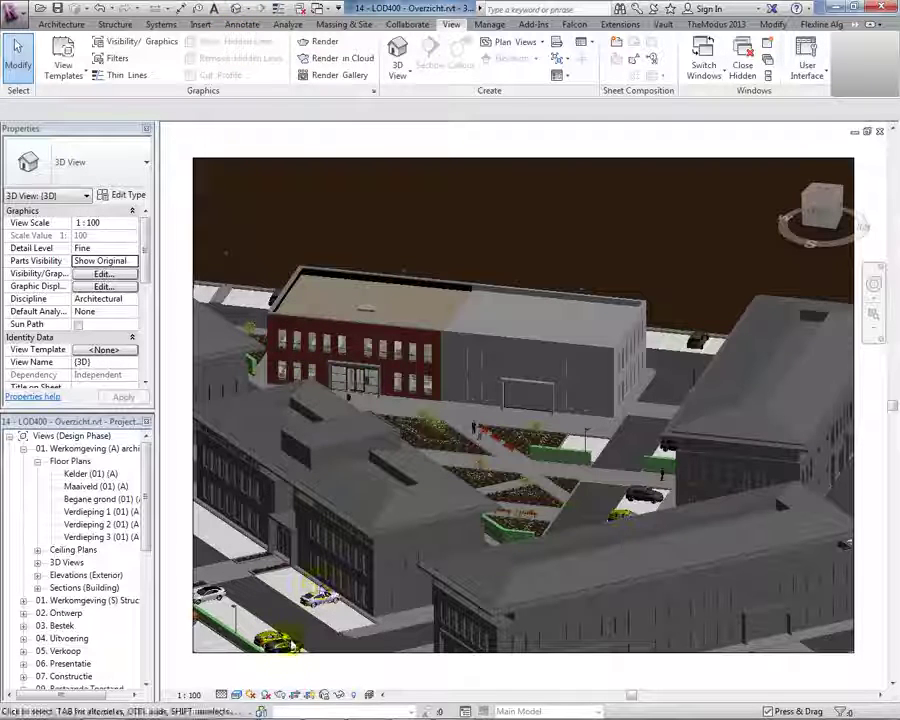
# Preview the {3D} view in Ray Trace style from a steeper angle, then open the Begane grond (01) plan
pyautogui.click(236, 694)
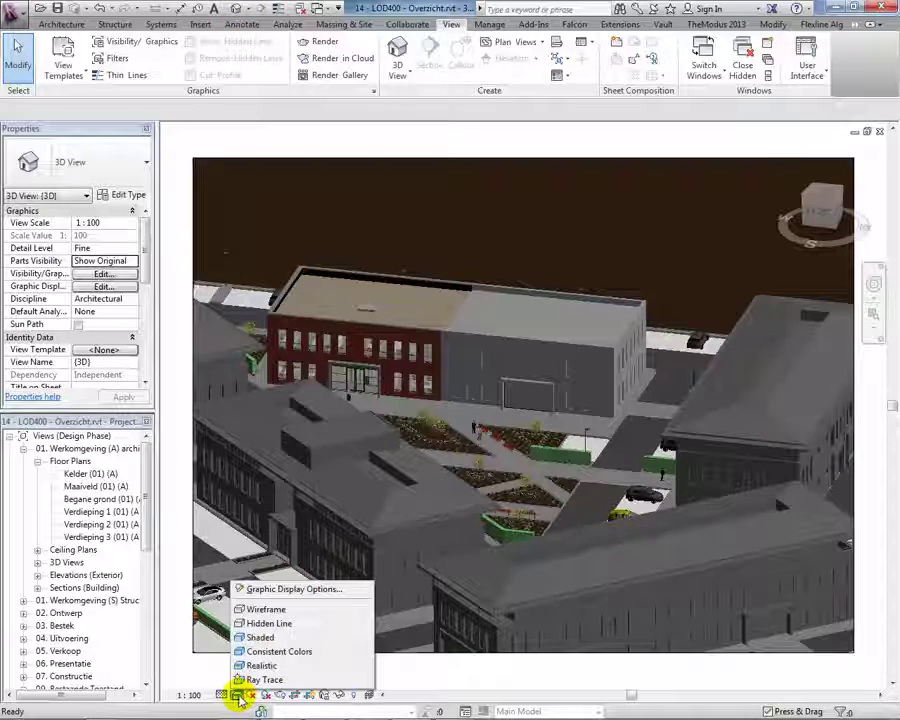
pyautogui.click(270, 681)
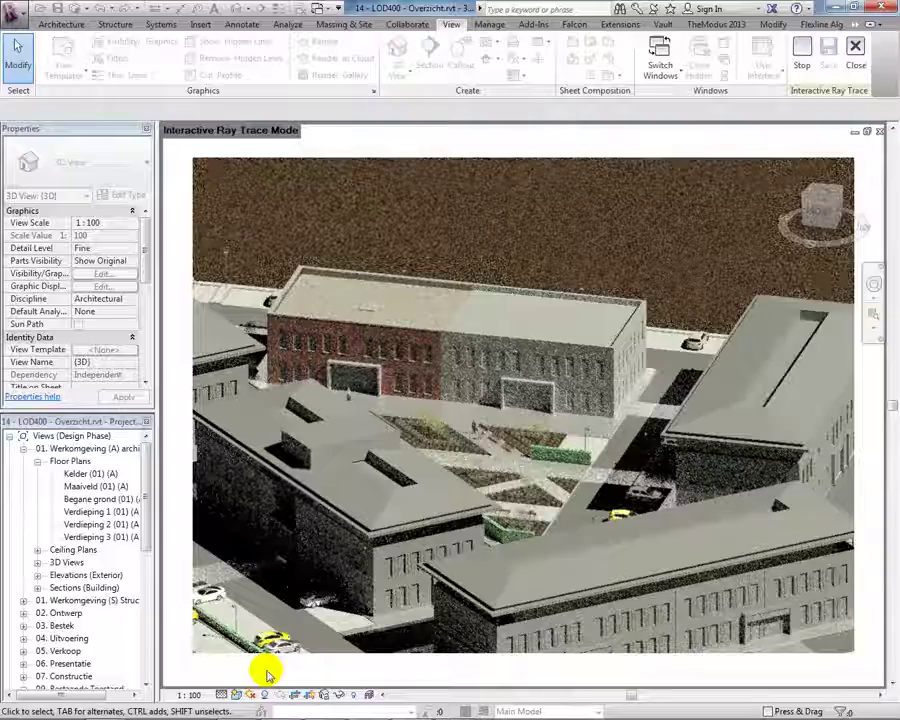
pyautogui.moveTo(460, 455)
pyautogui.keyDown('shift'); pyautogui.mouseDown(button='middle')
pyautogui.moveTo(345, 475)
pyautogui.moveTo(353, 487)
pyautogui.mouseUp(button='middle'); pyautogui.keyUp('shift')
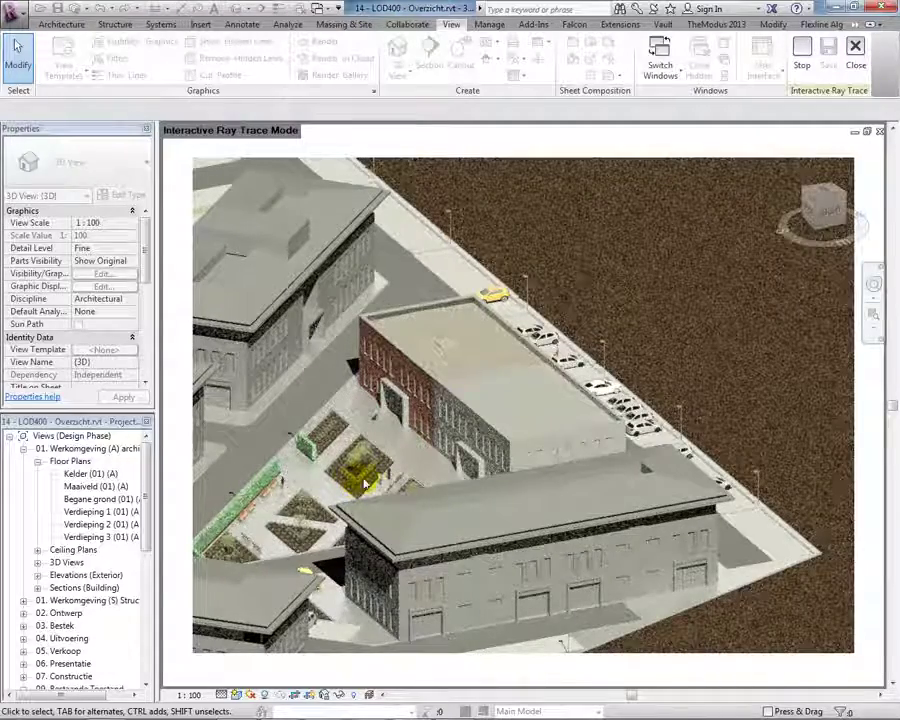
pyautogui.doubleClick(92, 498)
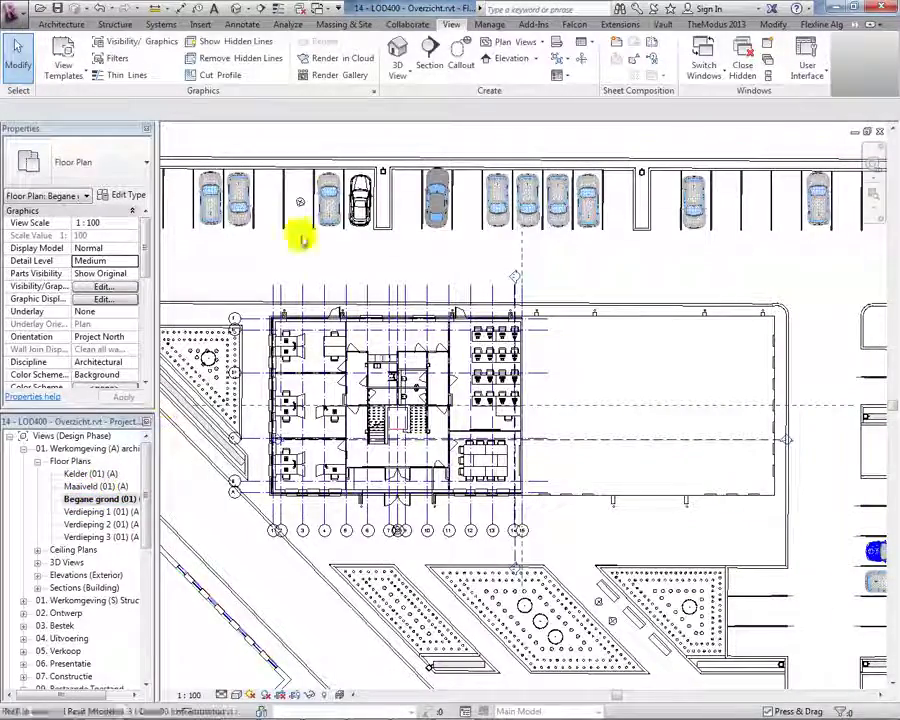
# Draw a walkthrough path from the planting beds into the building with camera offset 6250
pyautogui.click(403, 80)
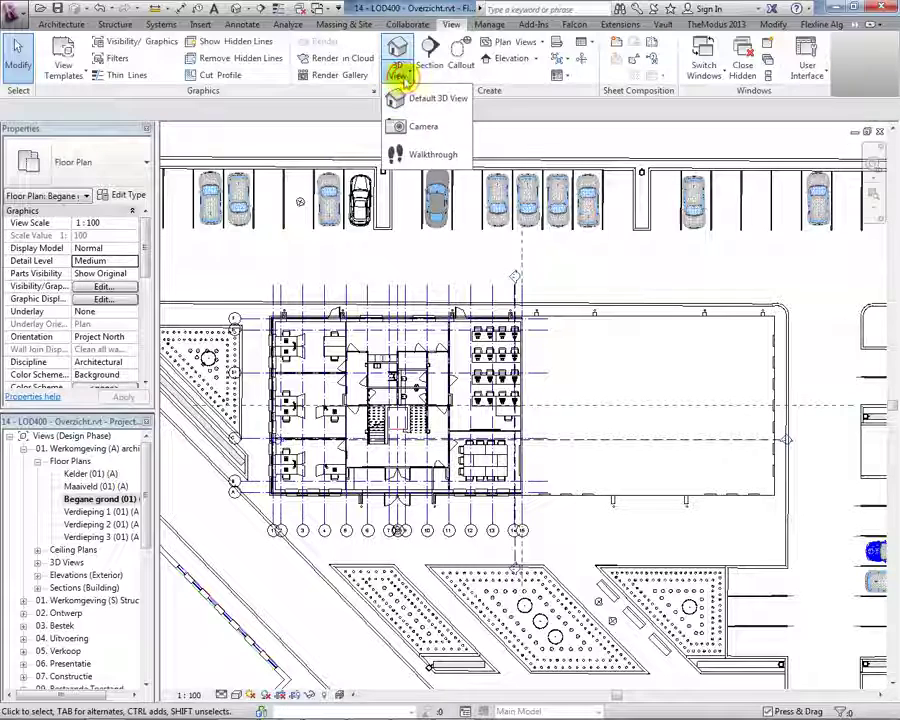
pyautogui.click(410, 153)
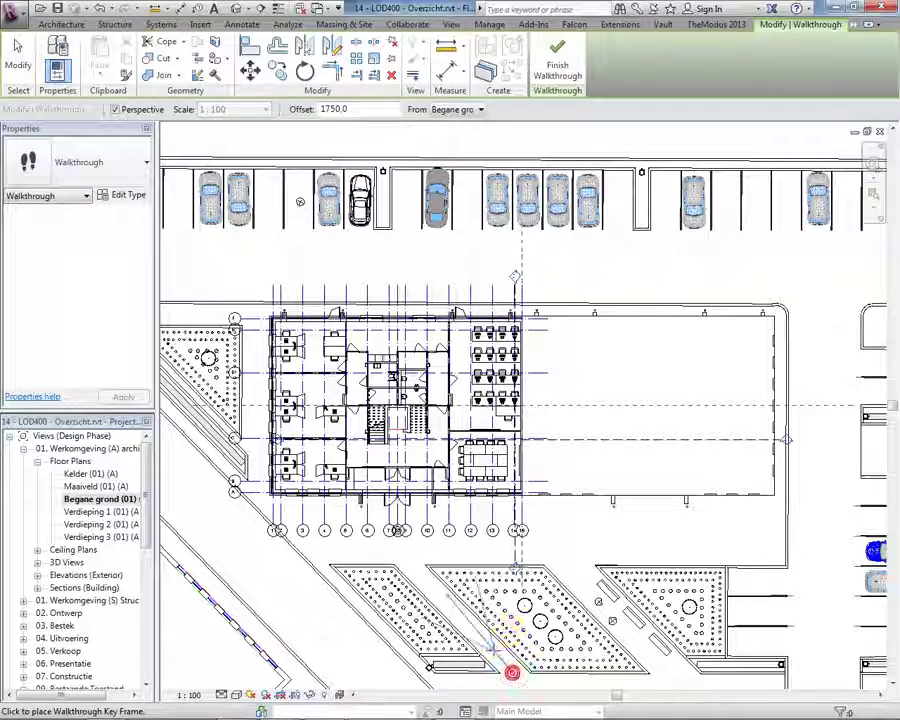
pyautogui.click(397, 497)
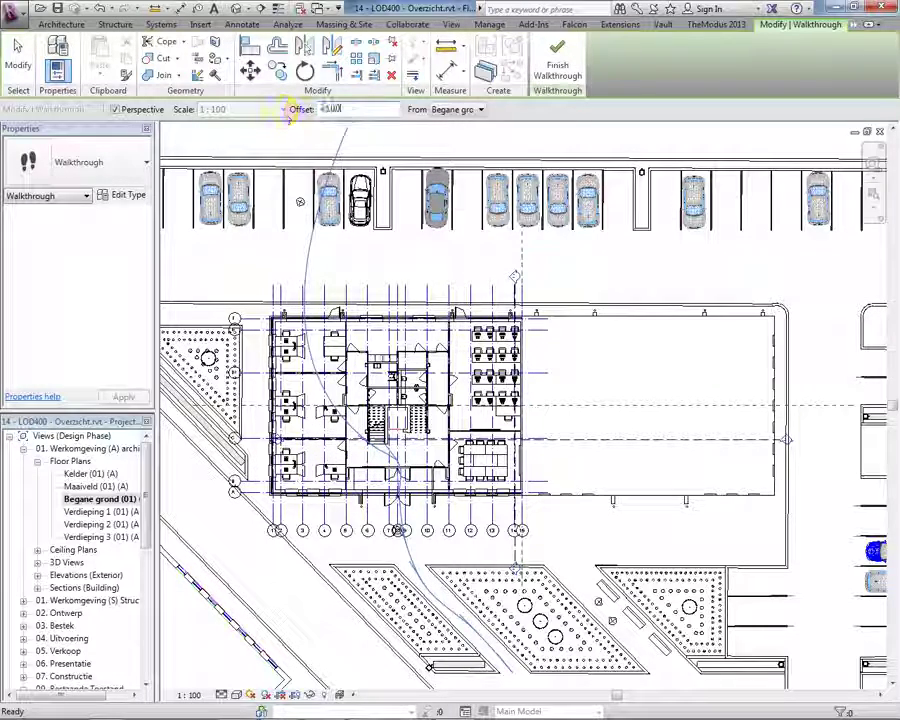
pyautogui.write('4500')
pyautogui.click(411, 387)
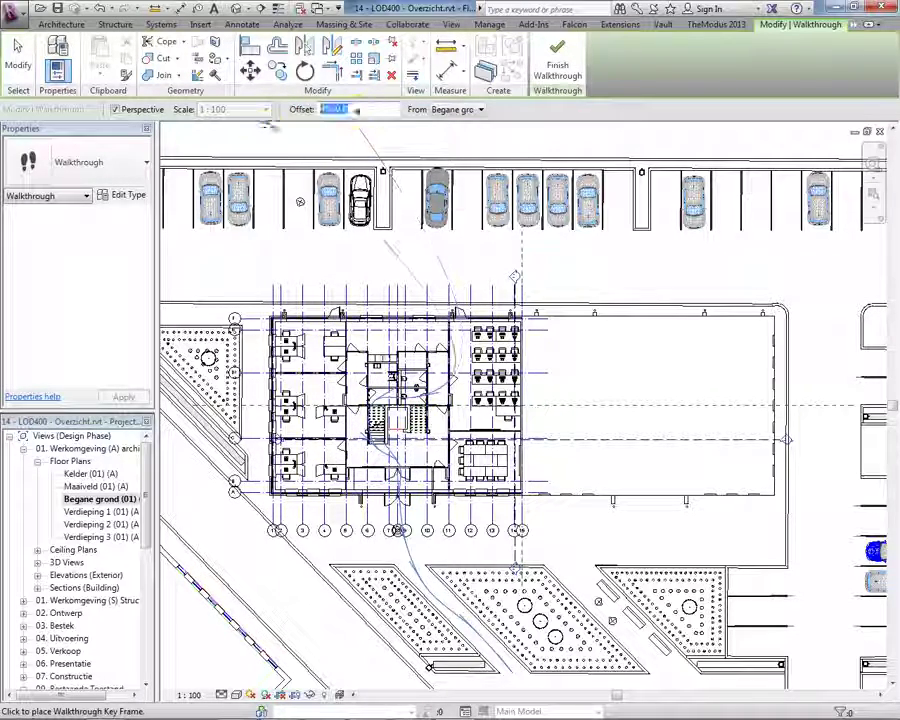
pyautogui.write('6250')
pyautogui.click(415, 441)
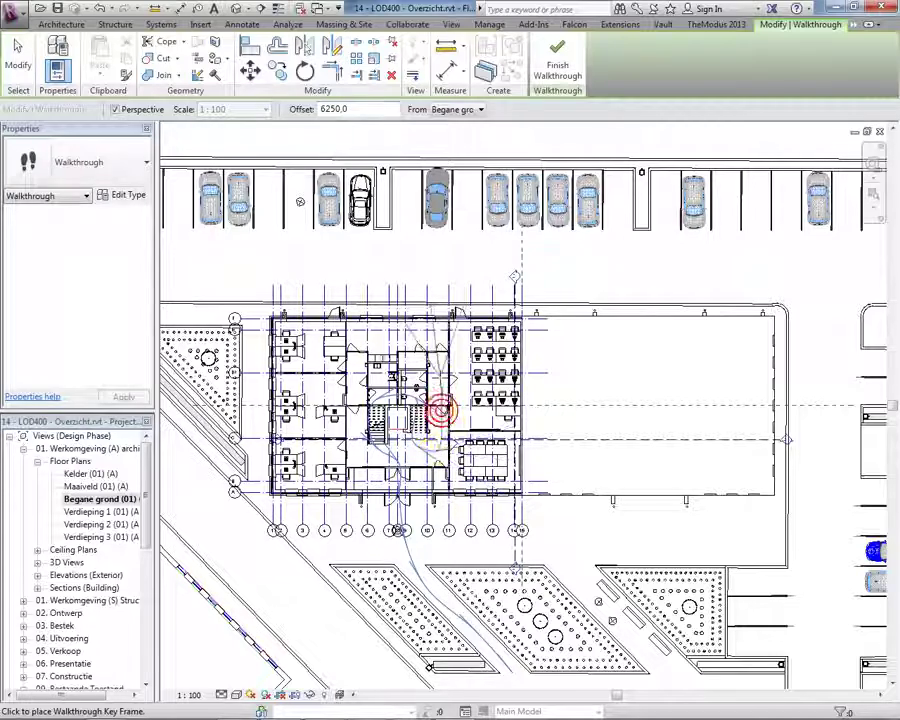
pyautogui.click(462, 318)
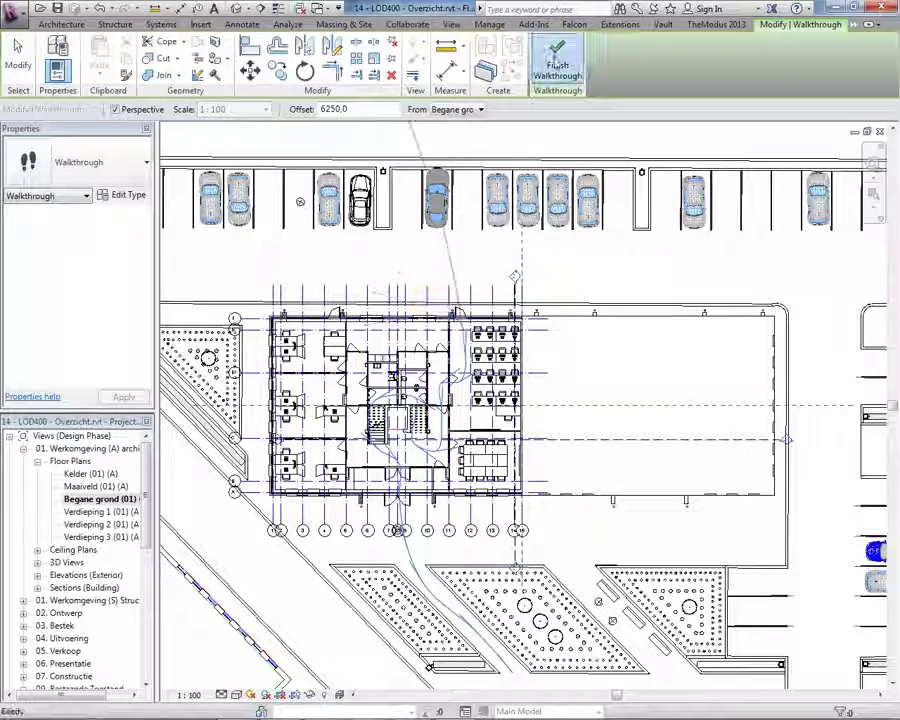
pyautogui.click(557, 52)
# Step the walkthrough camera back to earlier key frames along its path
pyautogui.click(113, 68)
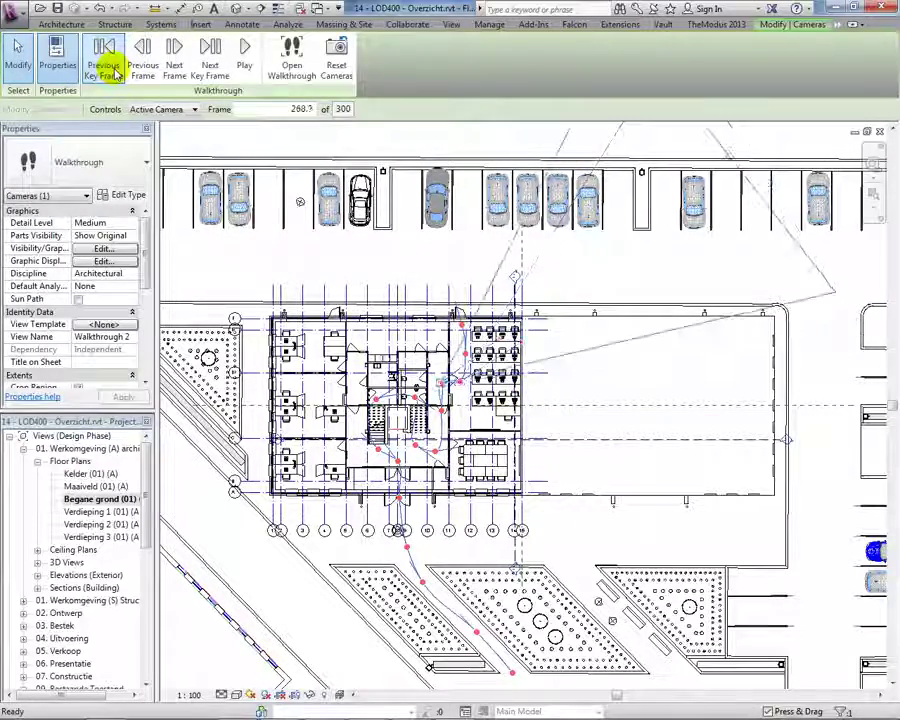
pyautogui.click(113, 68)
pyautogui.click(112, 68)
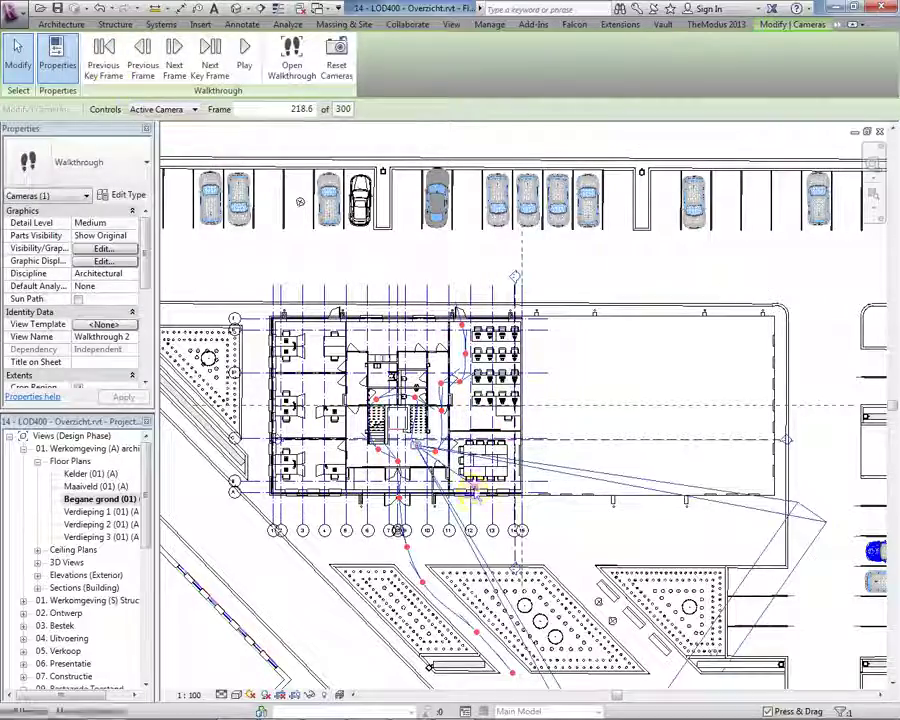
# Rewind Walkthrough 2 to frame 31.6, turn the camera toward the entrance, and open its perspective view
pyautogui.click(110, 68)
pyautogui.click(104, 62)
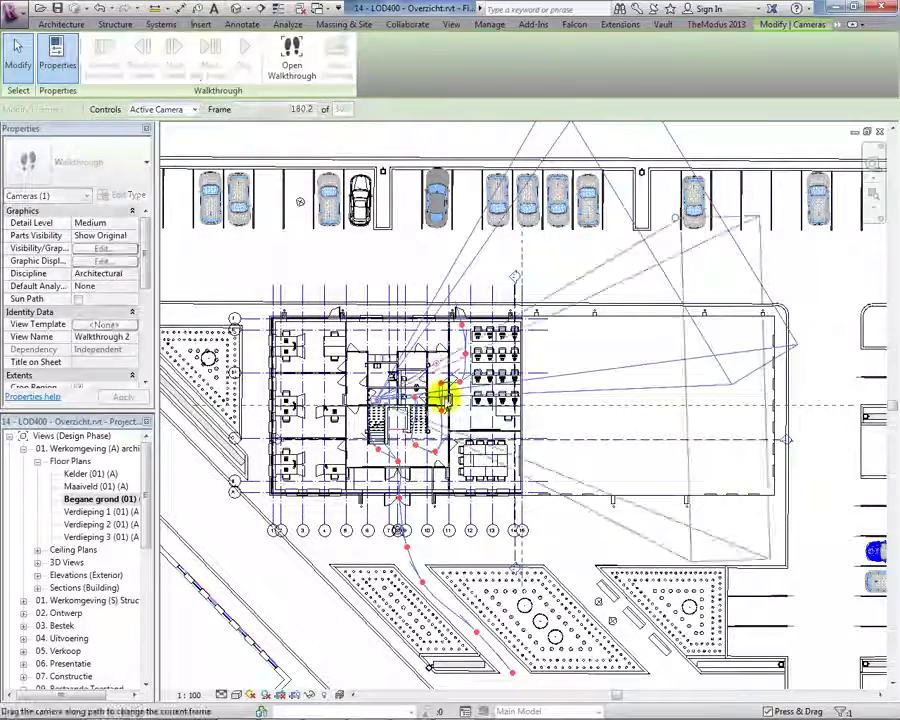
pyautogui.moveTo(446, 392); pyautogui.dragTo(316, 375)
pyautogui.click(104, 62)
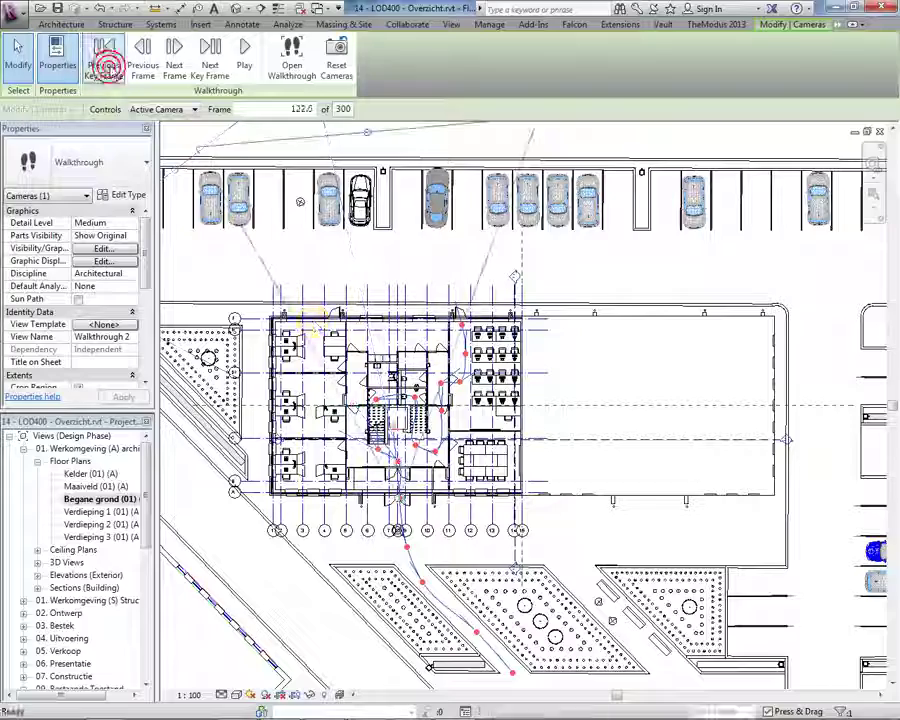
pyautogui.click(104, 68)
pyautogui.click(104, 62)
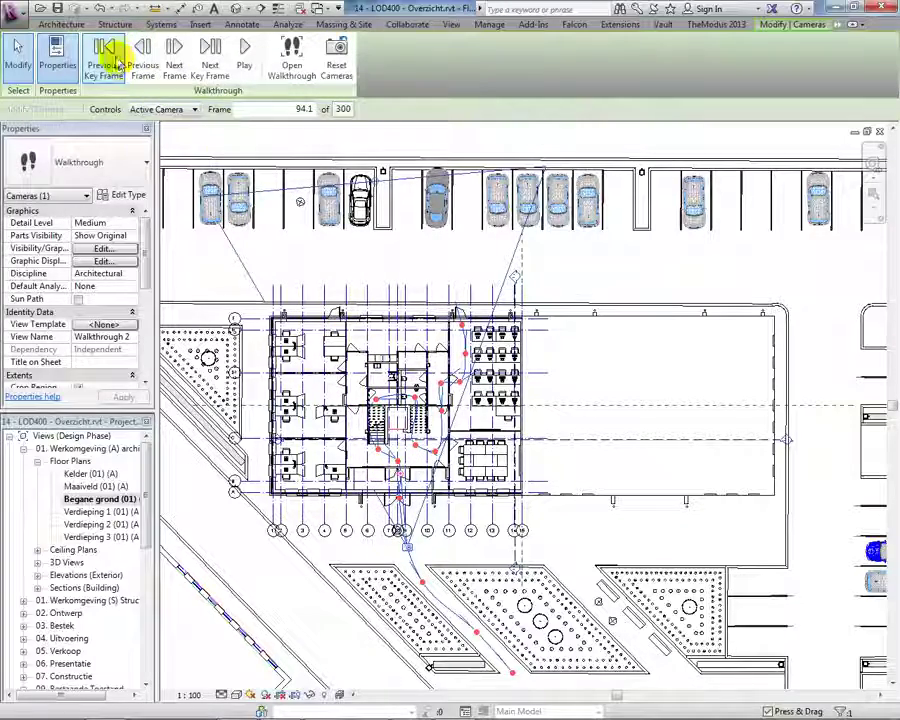
pyautogui.click(104, 62)
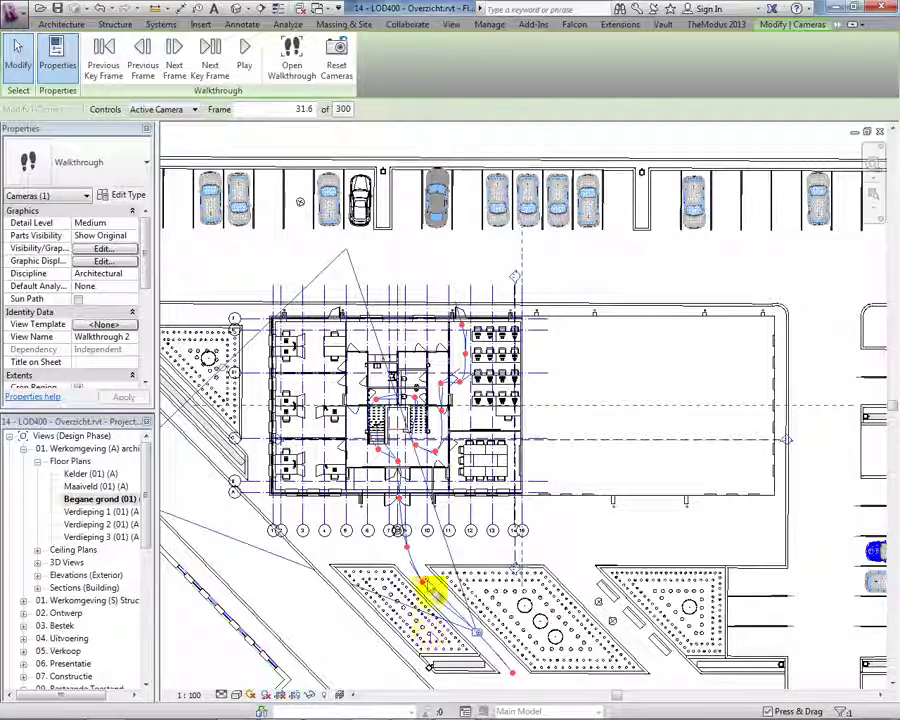
pyautogui.moveTo(425, 583); pyautogui.dragTo(458, 572)
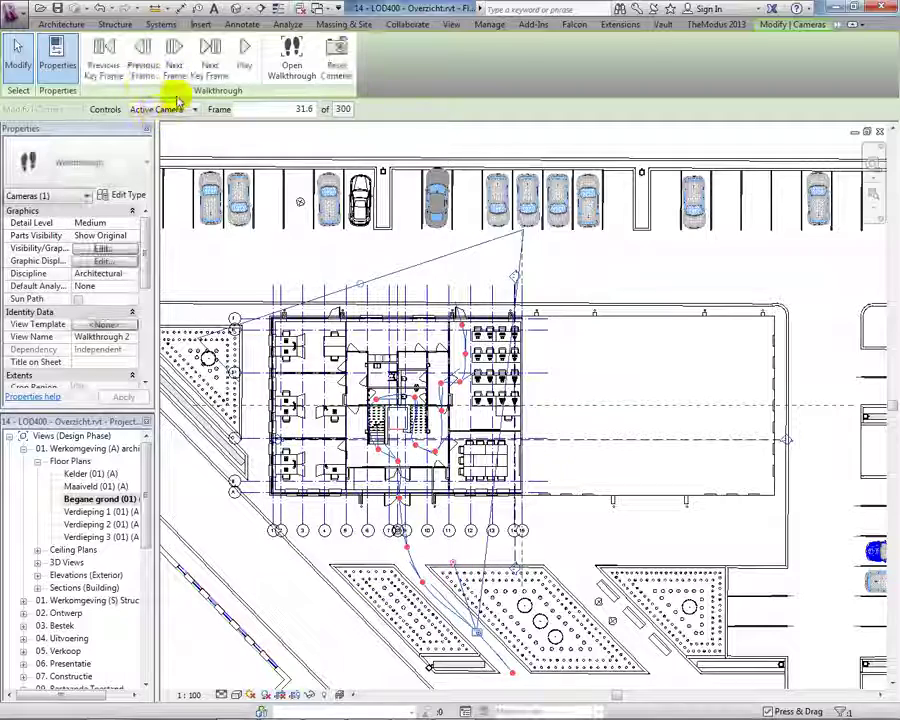
pyautogui.click(294, 68)
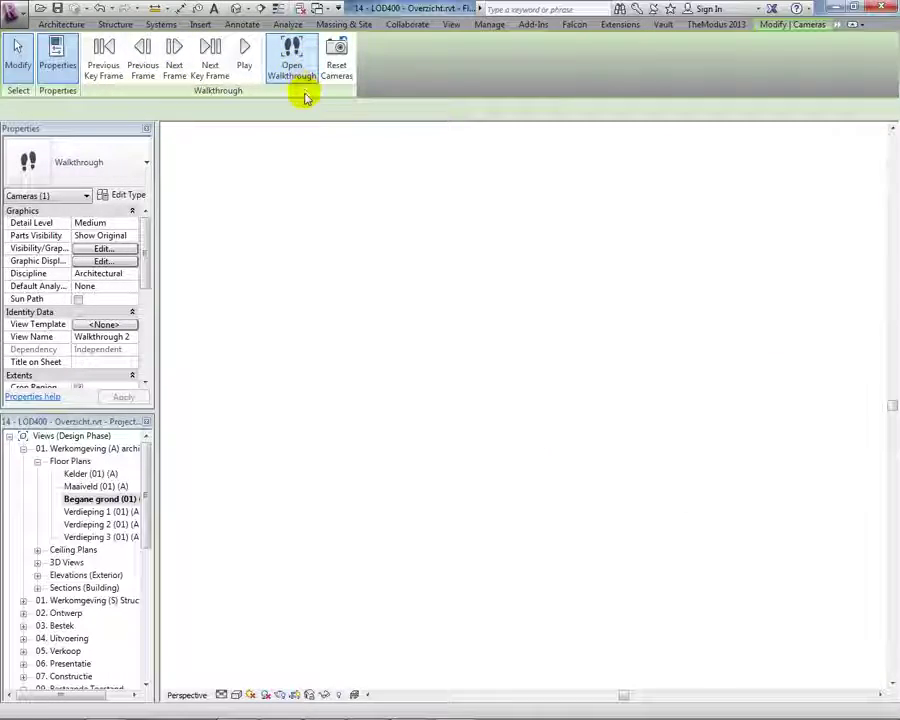
# Show the walkthrough view in Realistic style, select its camera crop, and enter Edit Walkthrough
pyautogui.click(237, 695)
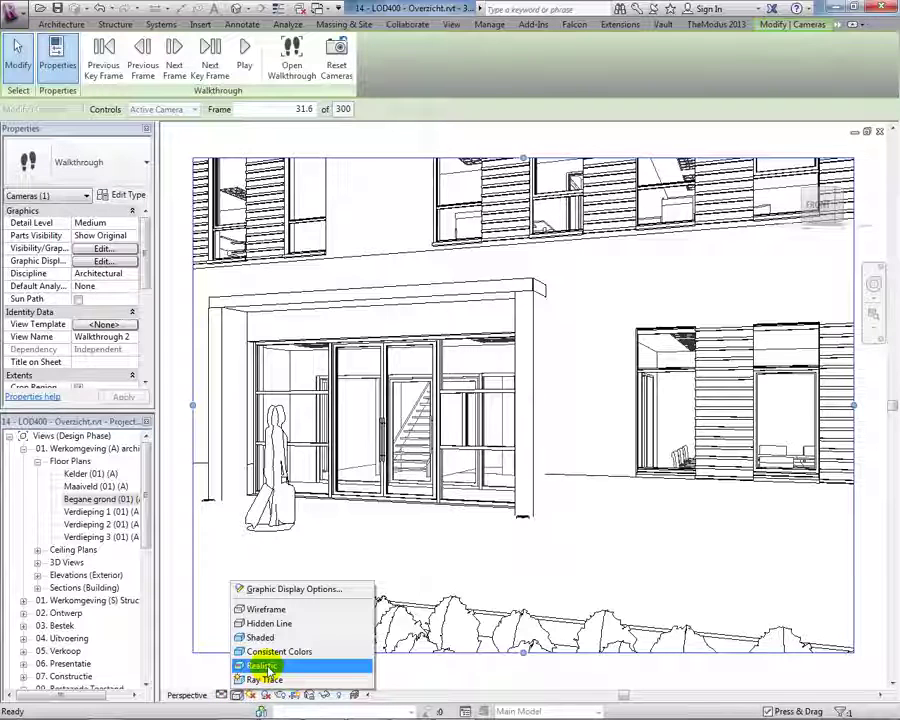
pyautogui.click(265, 665)
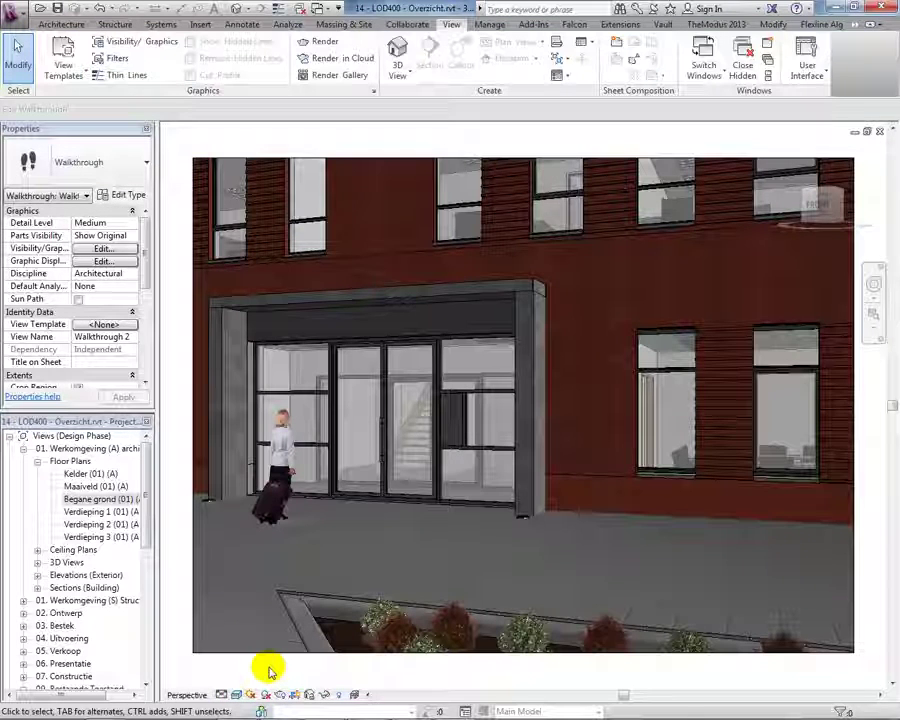
pyautogui.click(190, 476)
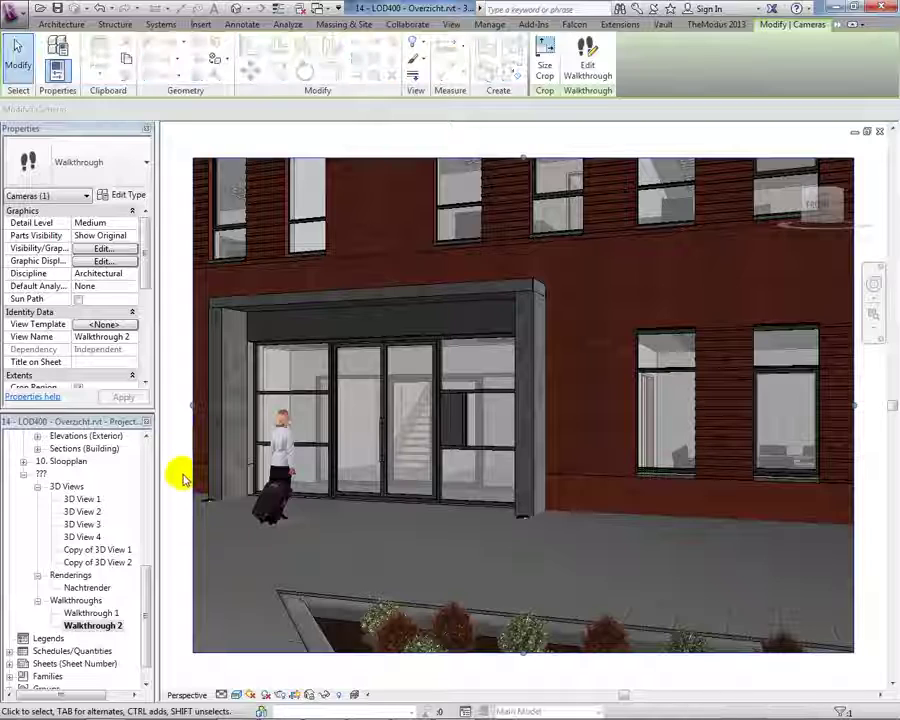
pyautogui.click(580, 80)
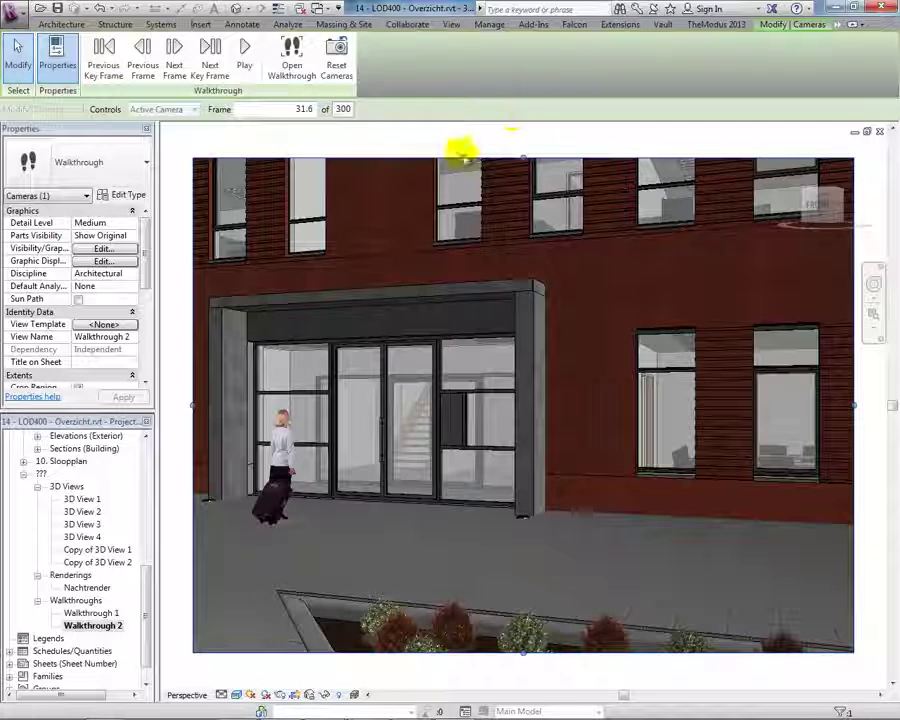
# Play Walkthrough 2 to about frame 296 of 300, then open the application menu
pyautogui.click(246, 58)
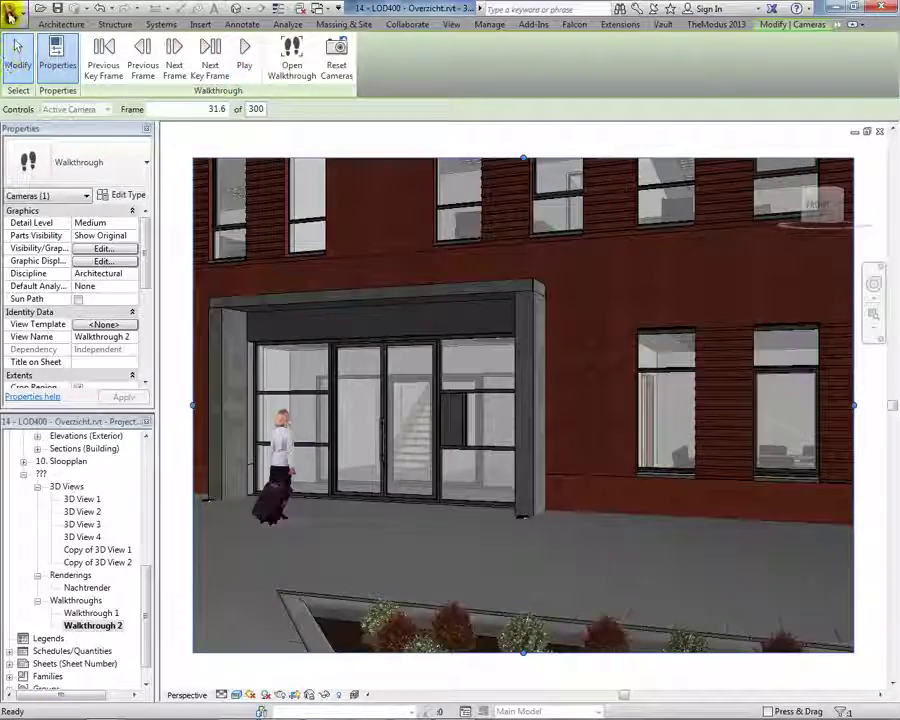
pyautogui.click(14, 10)
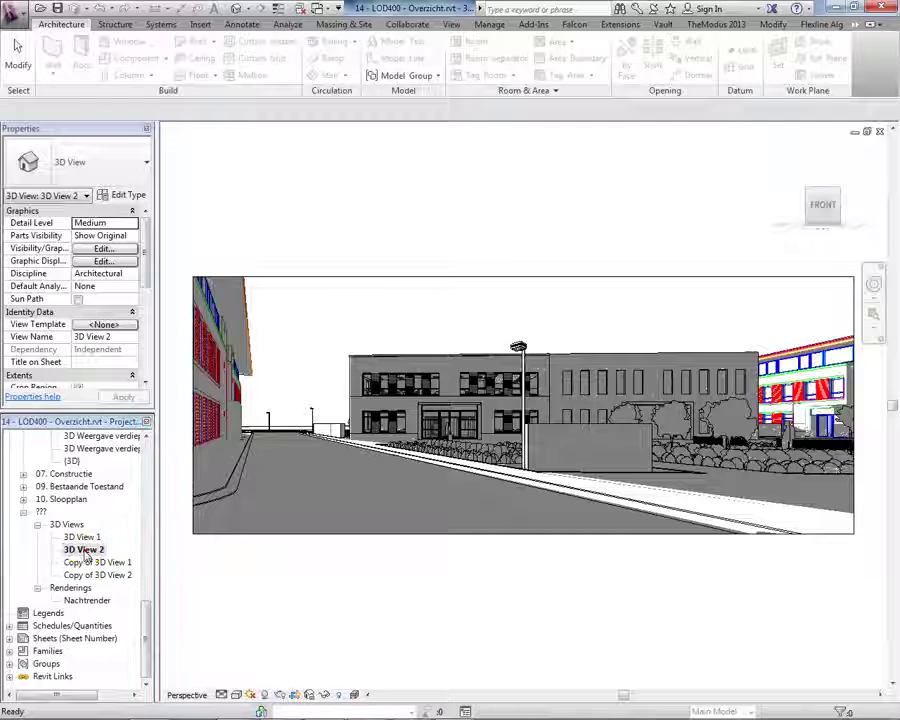
# Sign in to Autodesk 360 from the View tab's Render in Cloud with the account e-mail and password
pyautogui.click(455, 26)
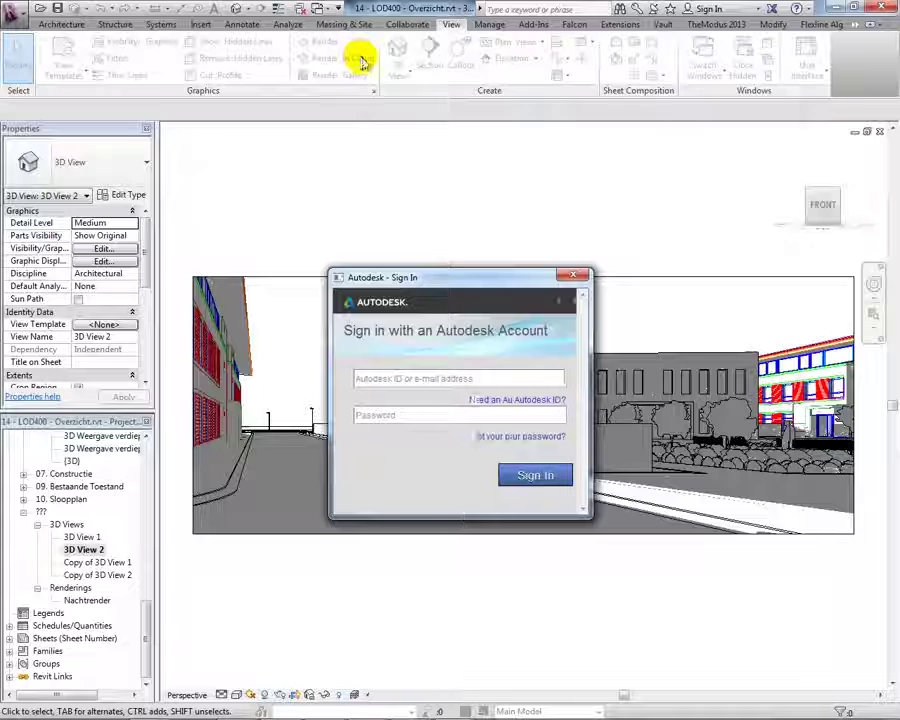
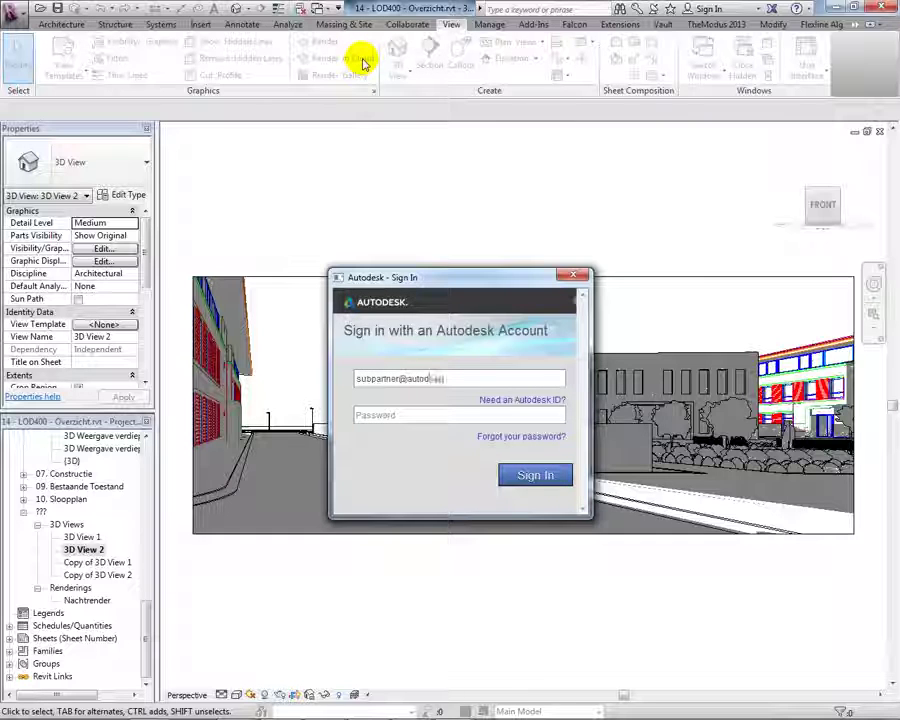
pyautogui.press('Tab')
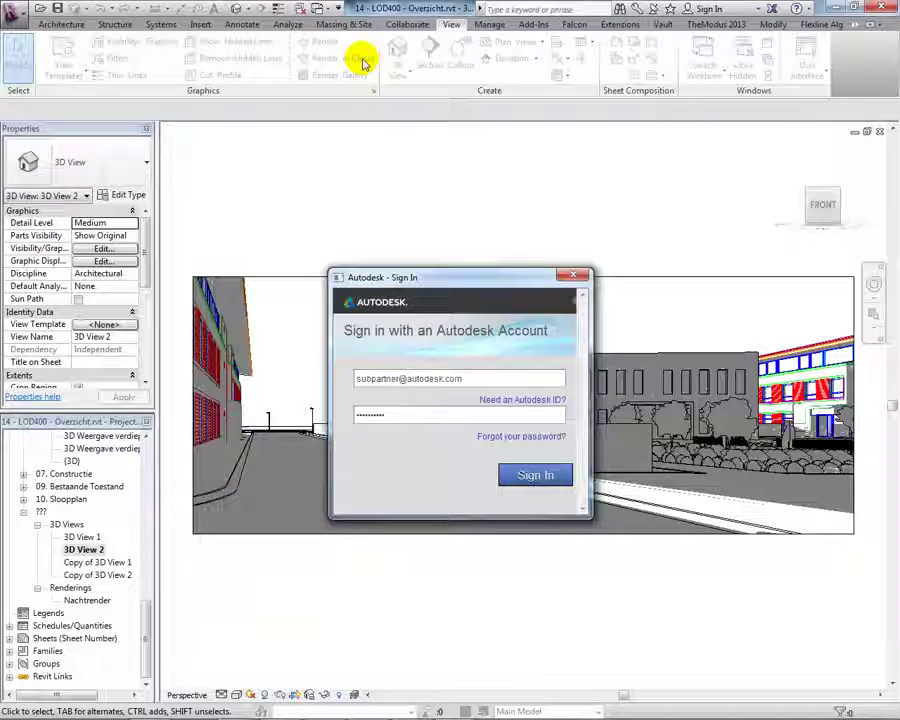
pyautogui.press('Return')
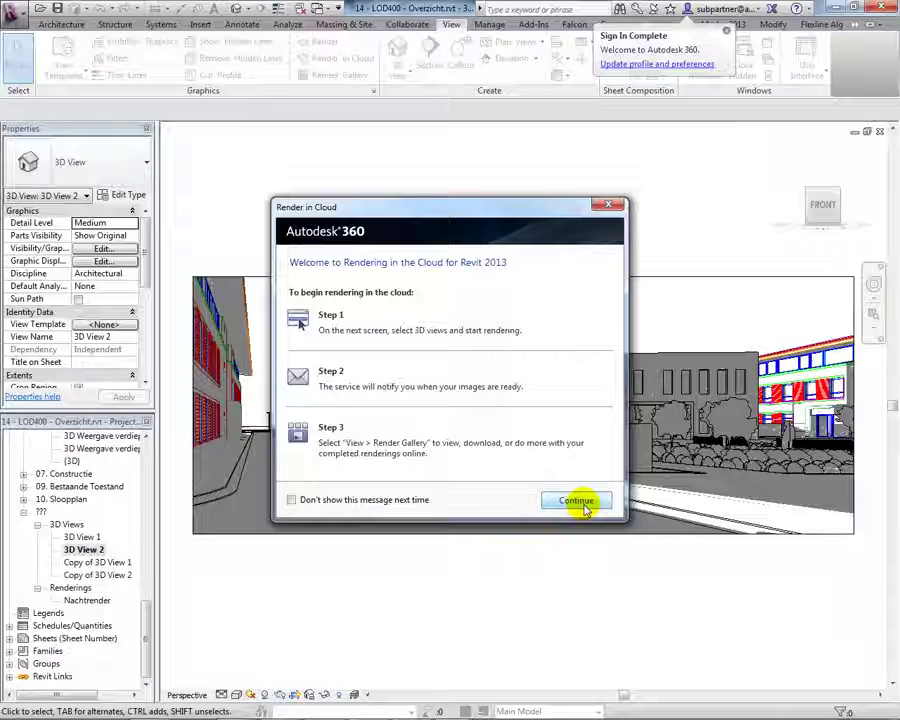
# Start a cloud render of 3D View 2: Still Image, Best quality, Advanced exposure, Large 1500 x 583
pyautogui.click(578, 501)
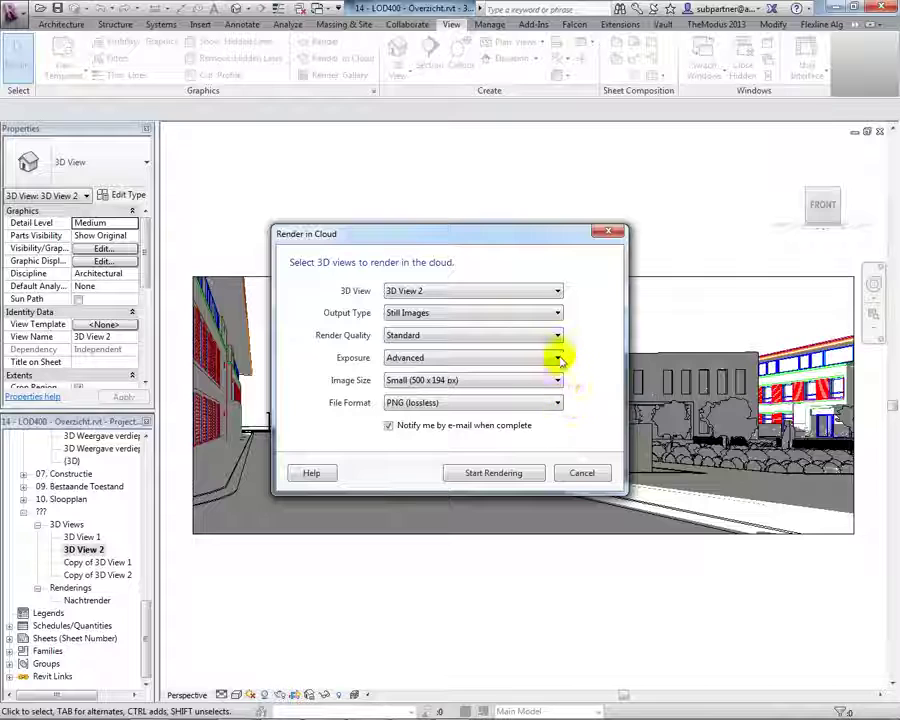
pyautogui.click(555, 314)
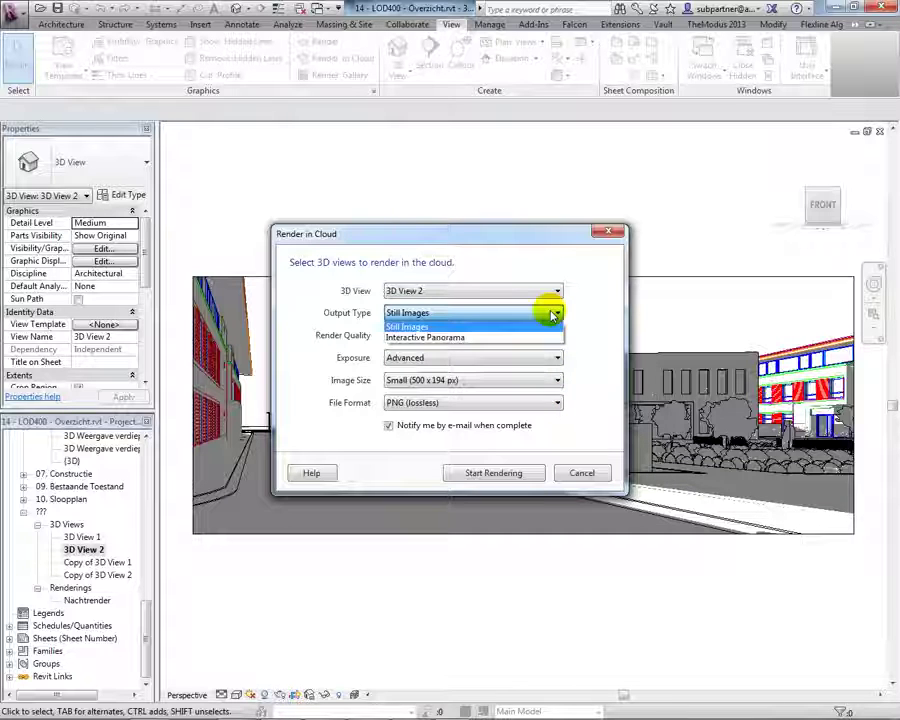
pyautogui.click(553, 315)
pyautogui.click(556, 336)
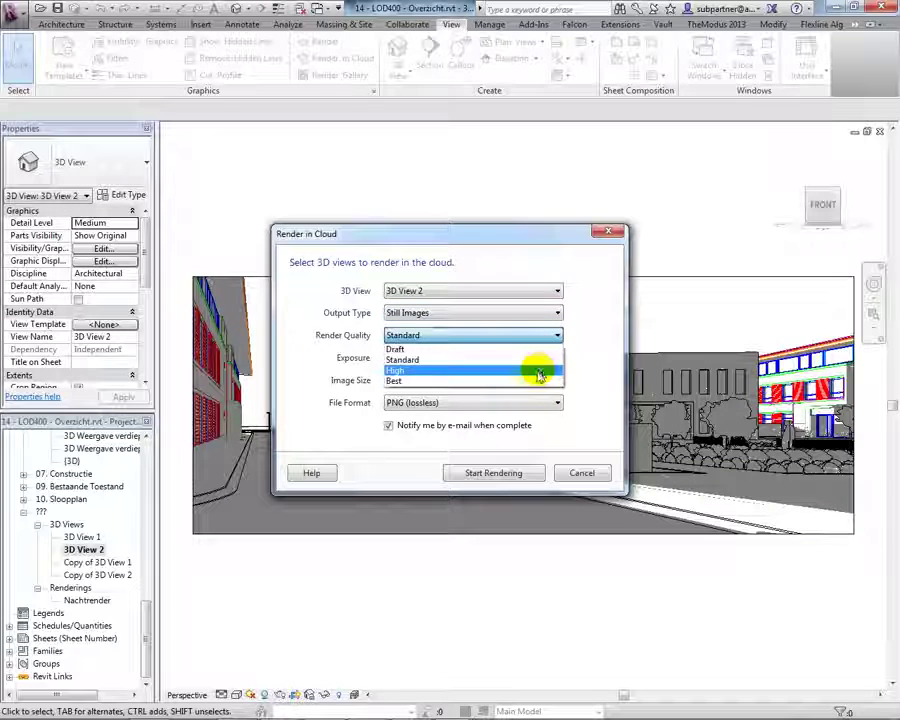
pyautogui.click(527, 380)
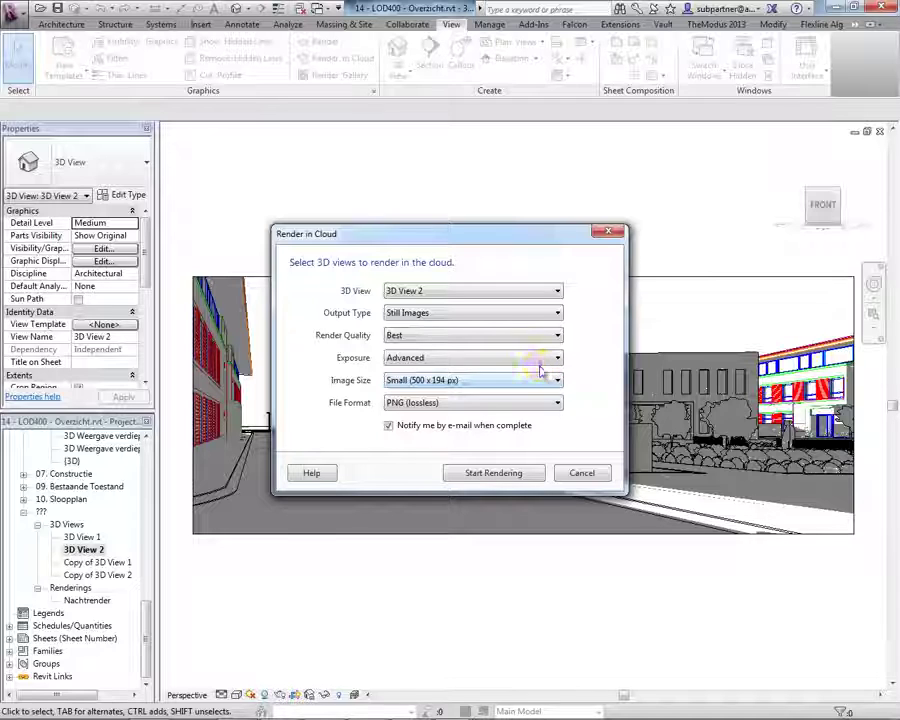
pyautogui.click(542, 360)
pyautogui.click(542, 357)
pyautogui.click(545, 379)
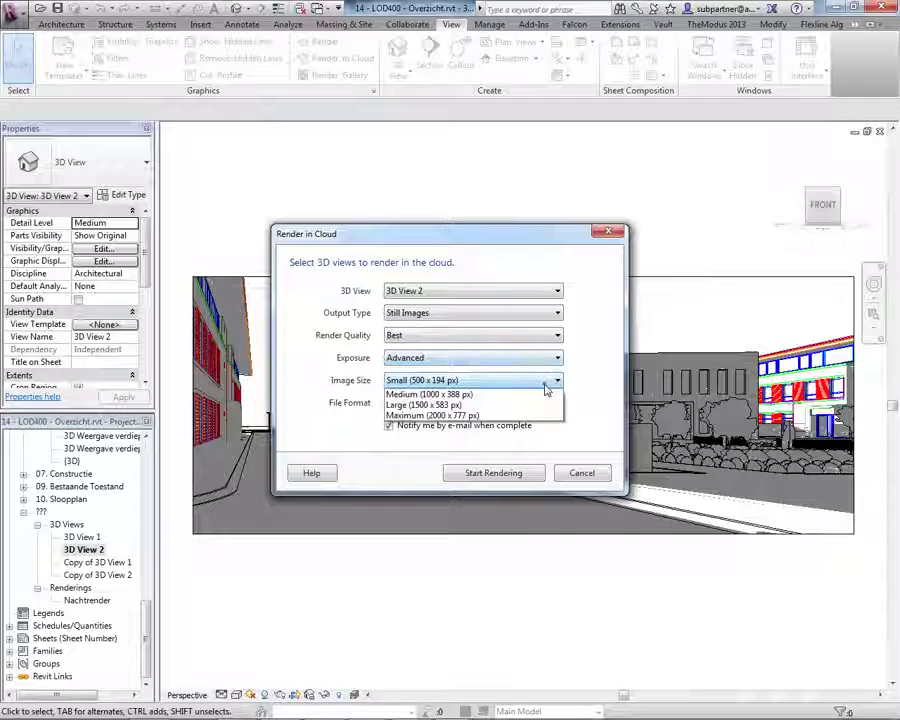
pyautogui.click(535, 415)
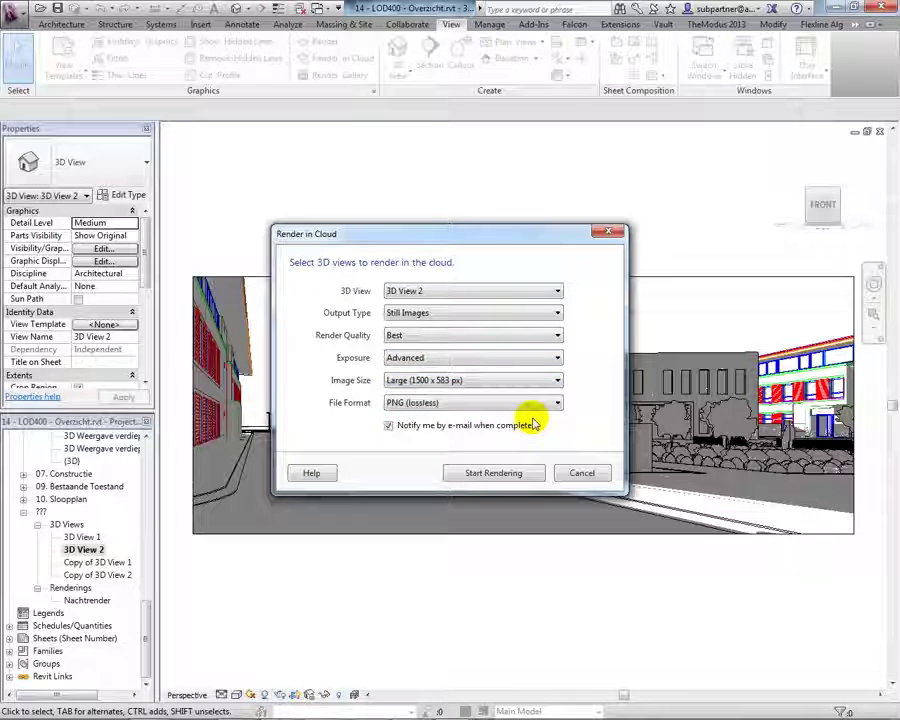
pyautogui.click(518, 479)
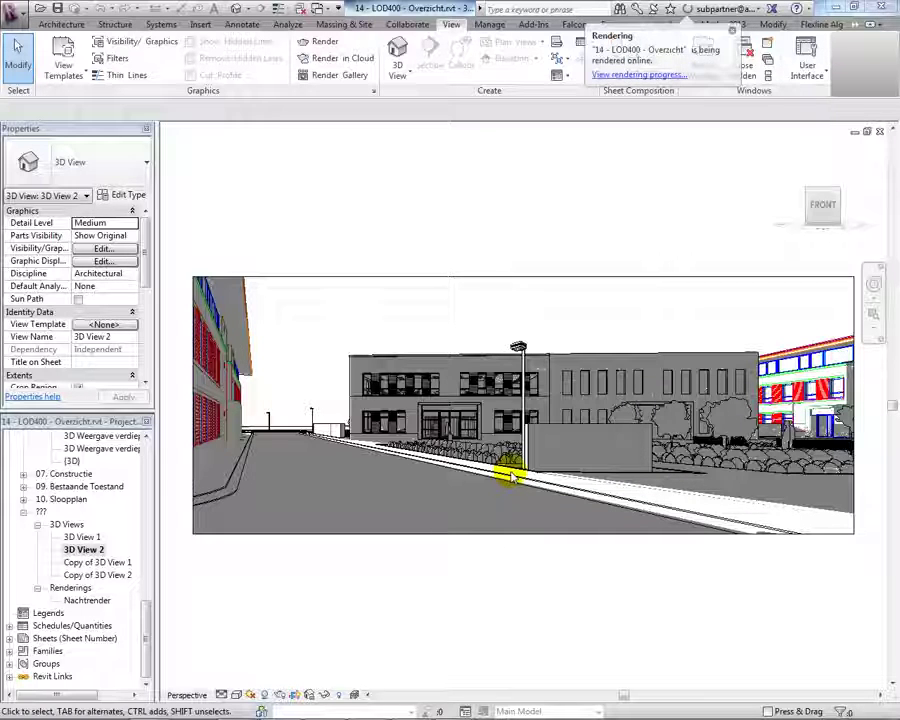
# Open the Render Gallery in the browser and sign in with the saved Autodesk account
pyautogui.click(350, 76)
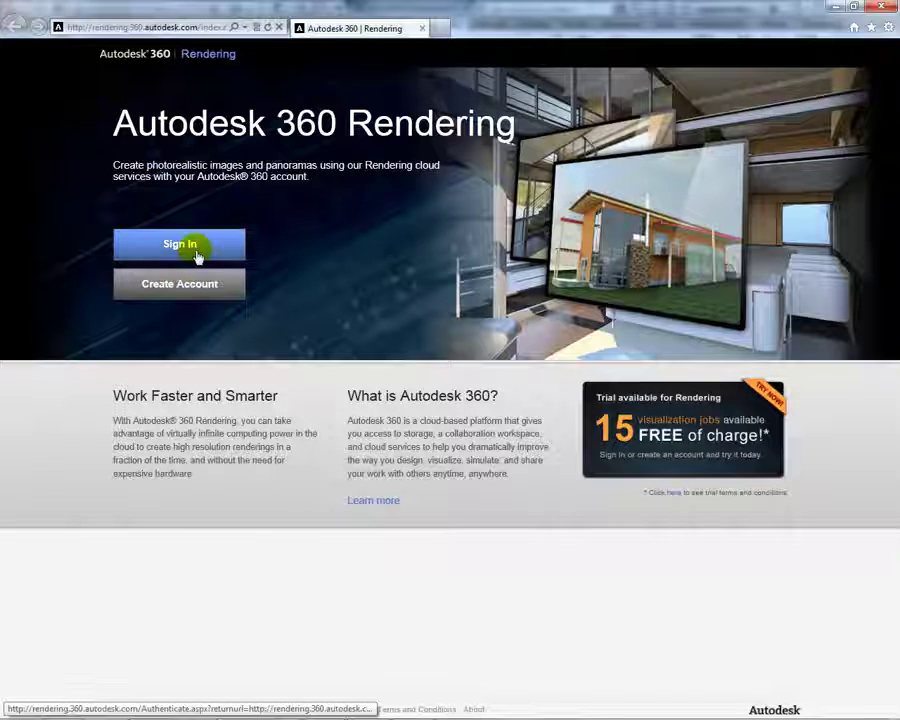
pyautogui.click(197, 252)
pyautogui.write('su')
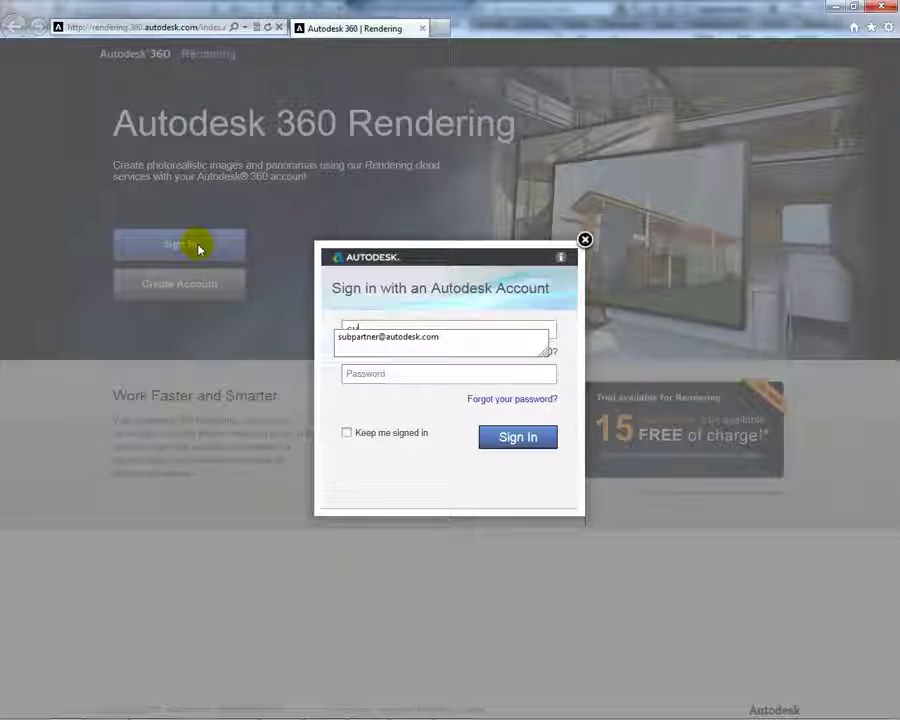
pyautogui.press('Down')
pyautogui.press('Return')
pyautogui.press('Return')
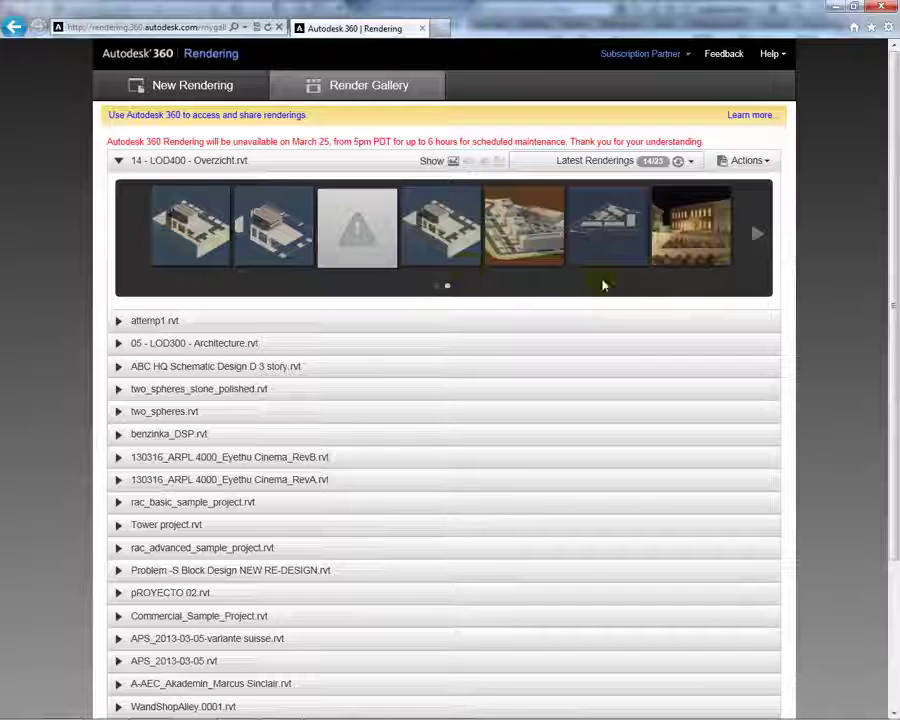
# Open the newest 3D View 2 rendering, download it as PNG and open the file
pyautogui.click(756, 238)
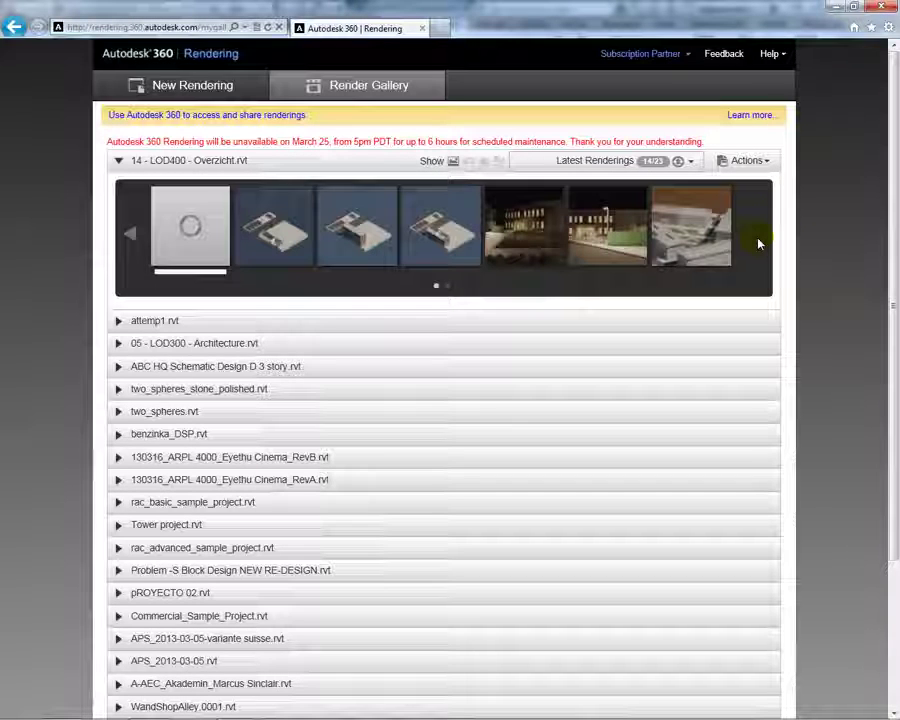
pyautogui.click(188, 228)
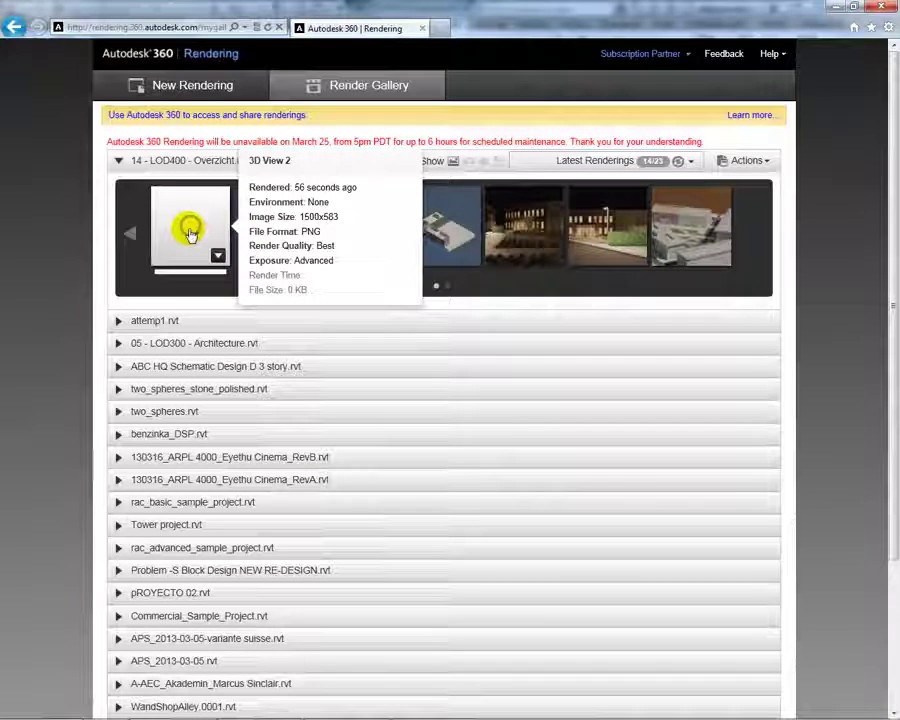
pyautogui.click(190, 232)
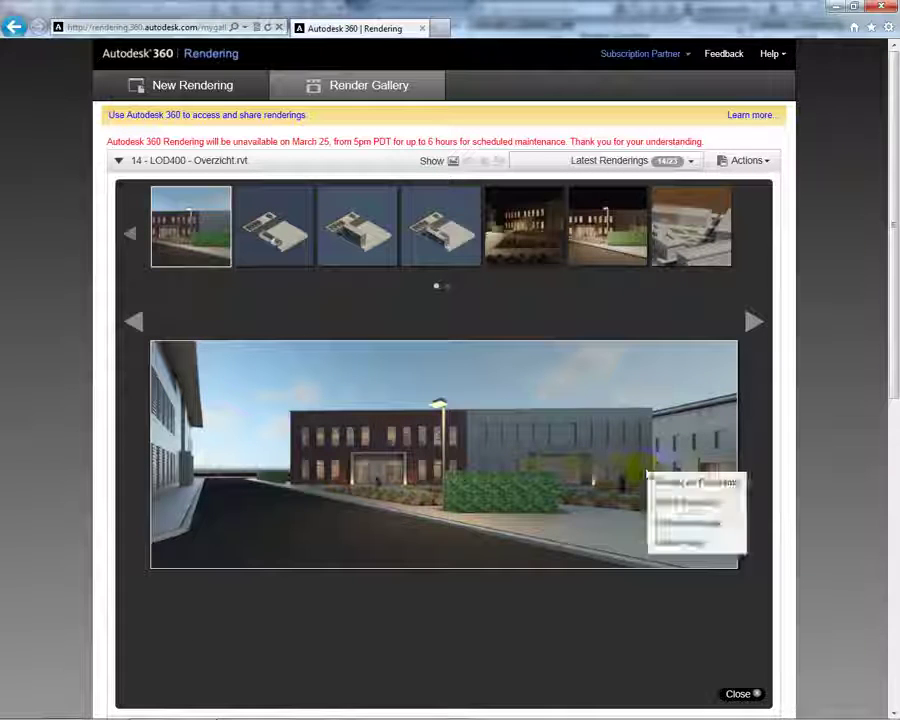
pyautogui.click(687, 524)
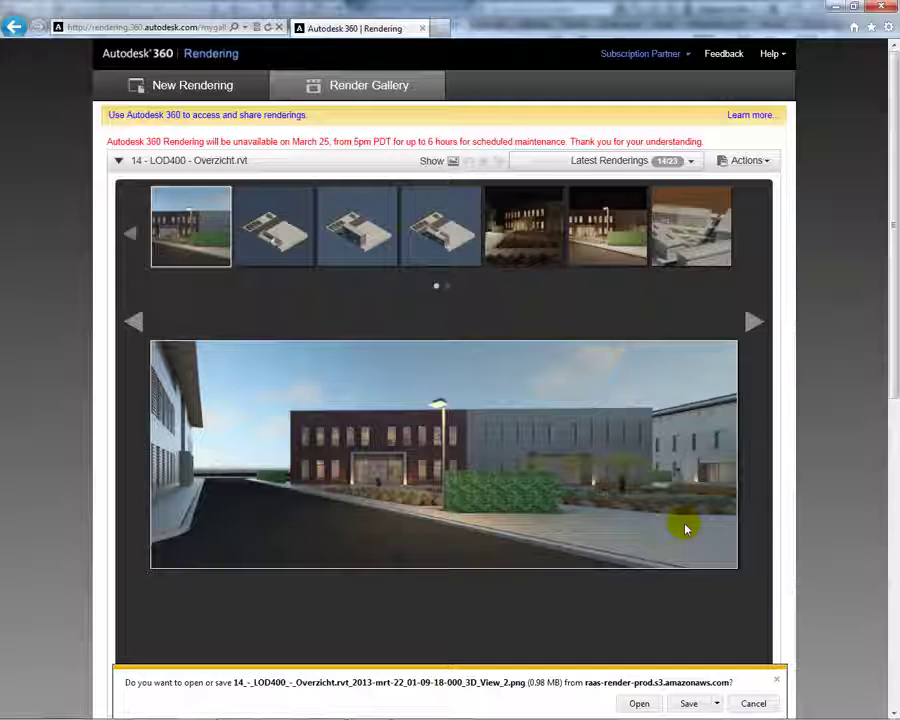
pyautogui.click(638, 704)
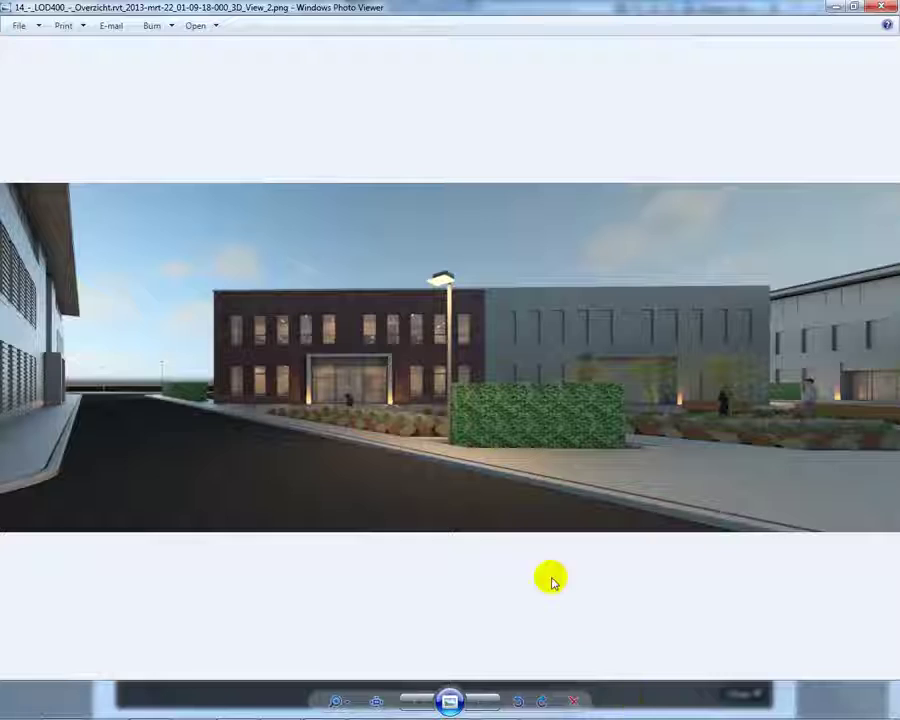
# Zoom in on the building entrance in the downloaded 3D View 2 render
pyautogui.scroll(2, 358, 398)
pyautogui.scroll(2, 353, 396)
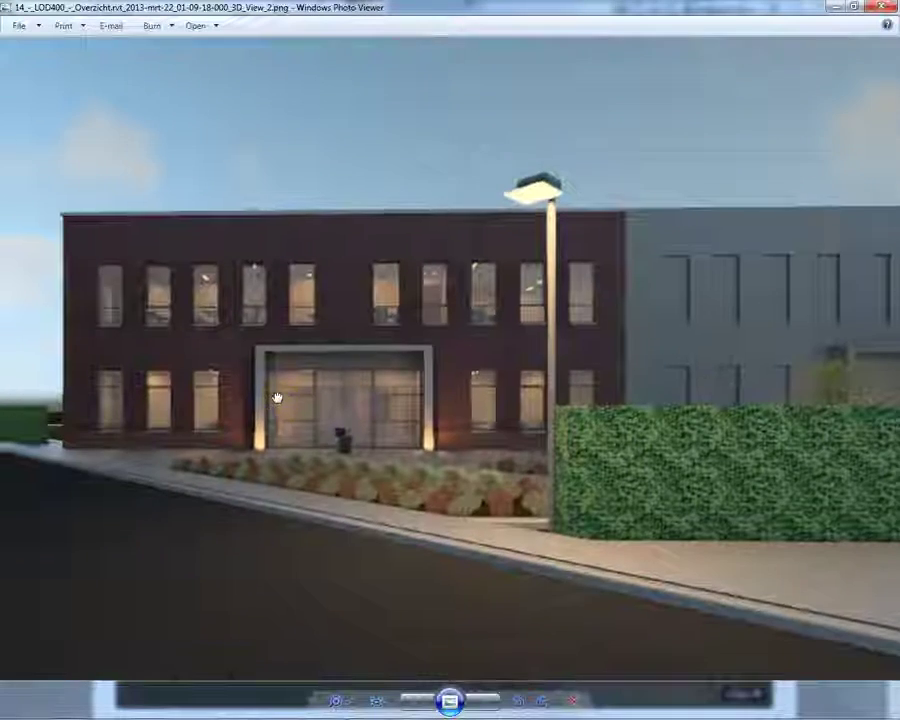